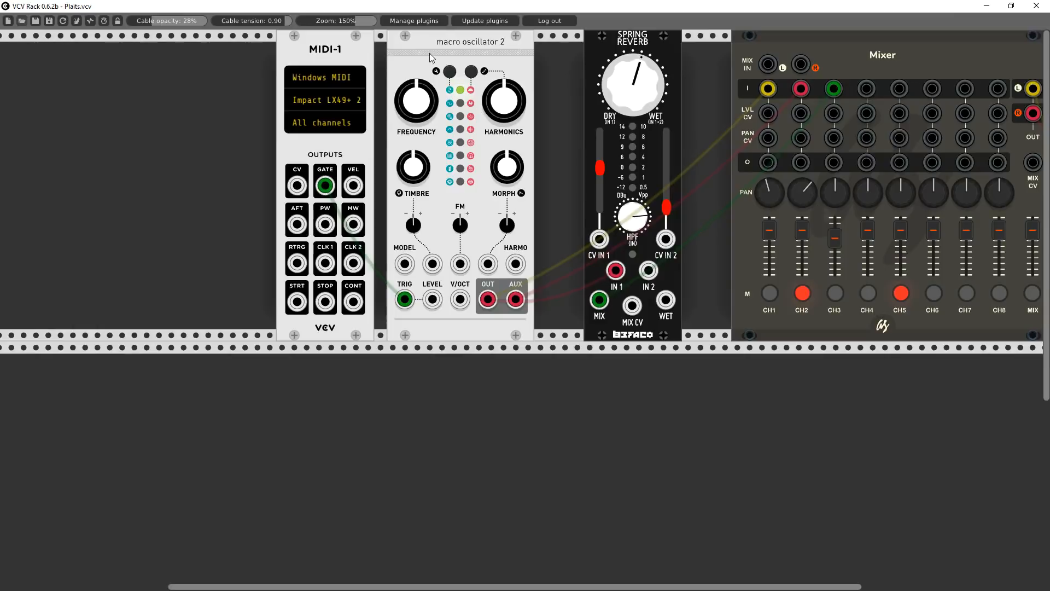
- View the list of synthesis models available for the macro oscillator 2 module
right_click(507, 54)
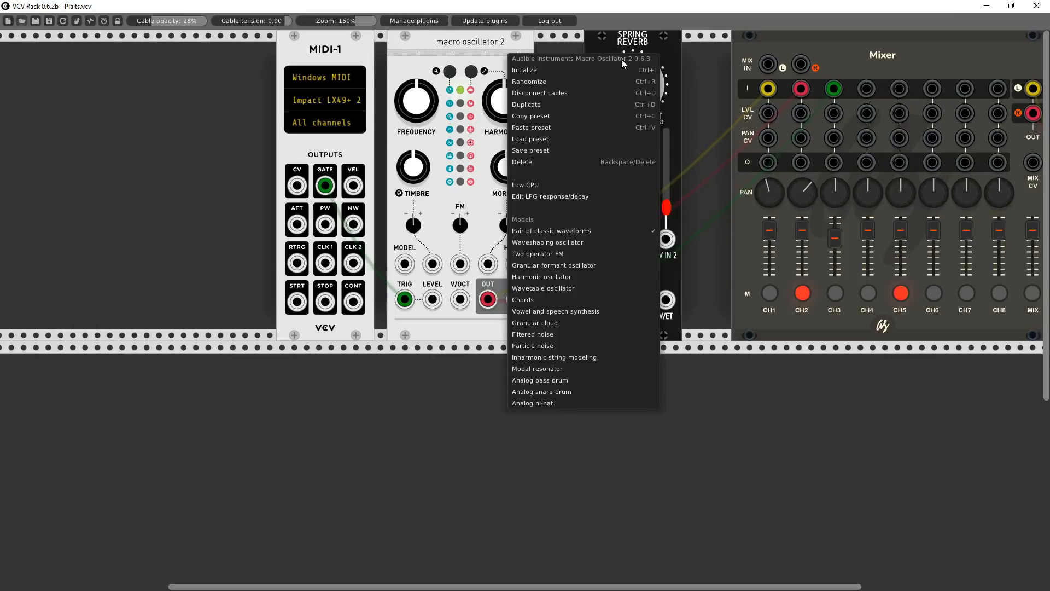
left_click(428, 45)
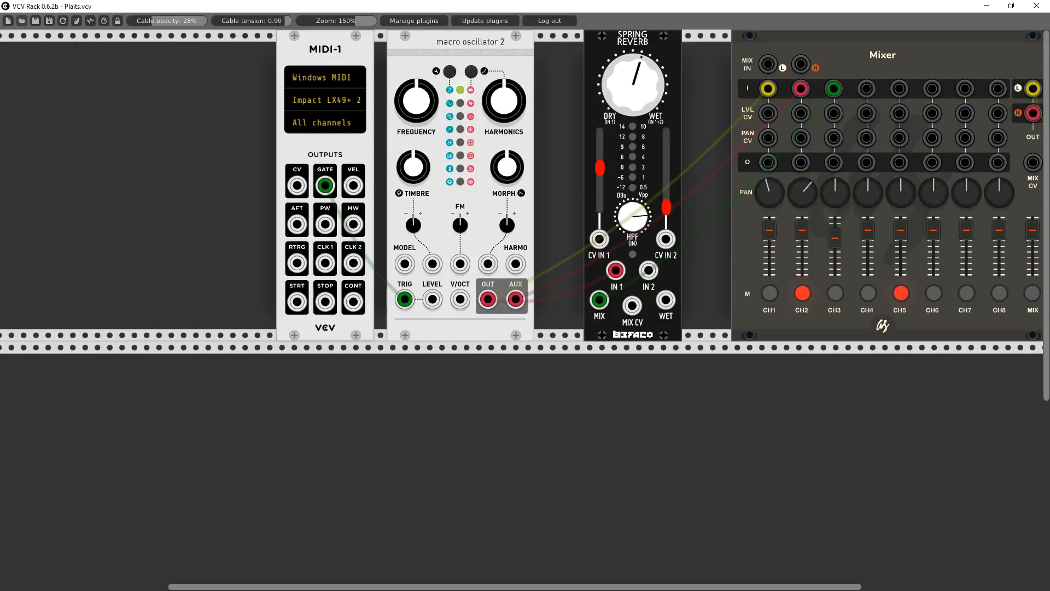
- Switch to the browser with the Mutable Instruments Plaits manual and examine the front panel controls, inputs, outputs and settings
left_click_drag(1049, 4, 237, 6)
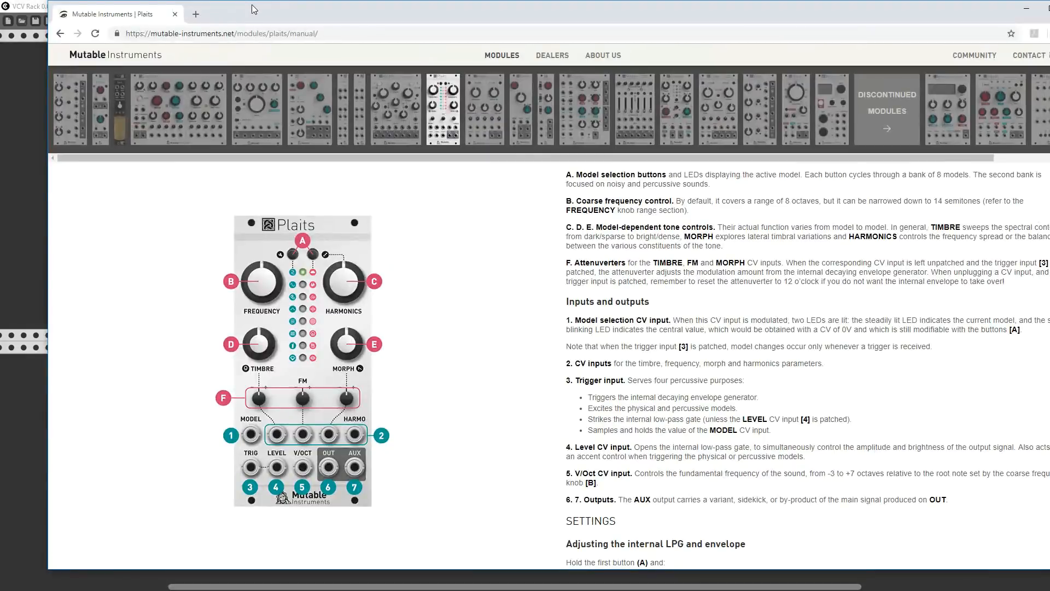
double_click(248, 12)
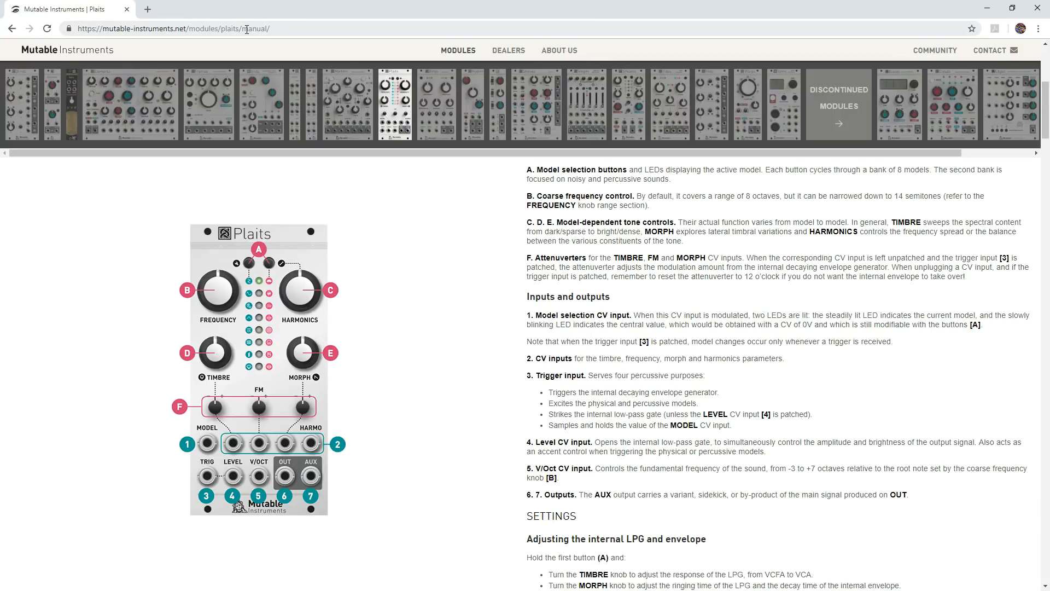
scroll(522, 280, "down", 10)
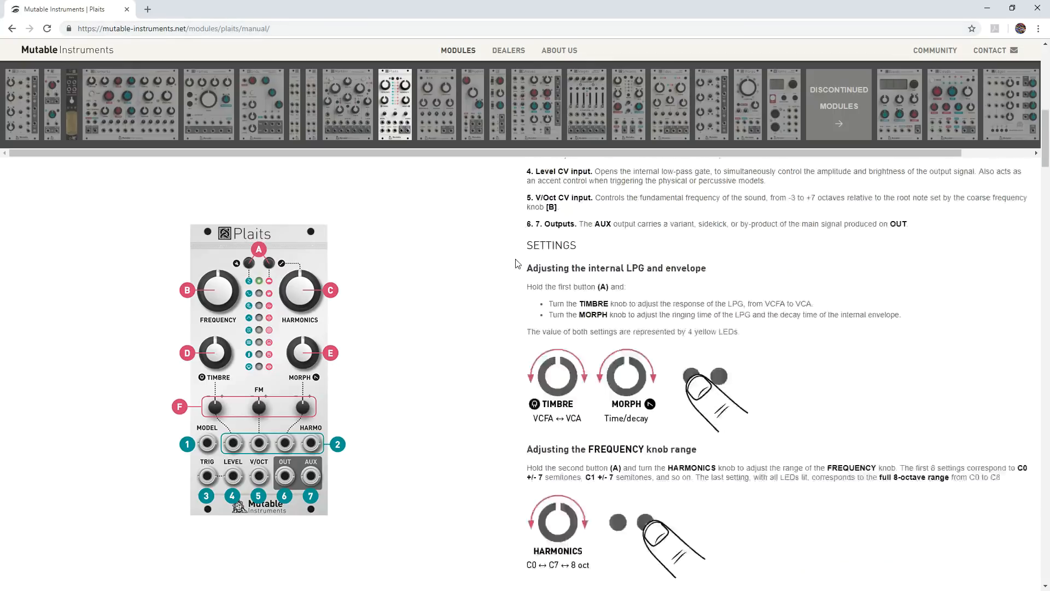
scroll(522, 279, "down", 2)
scroll(514, 271, "up", 20)
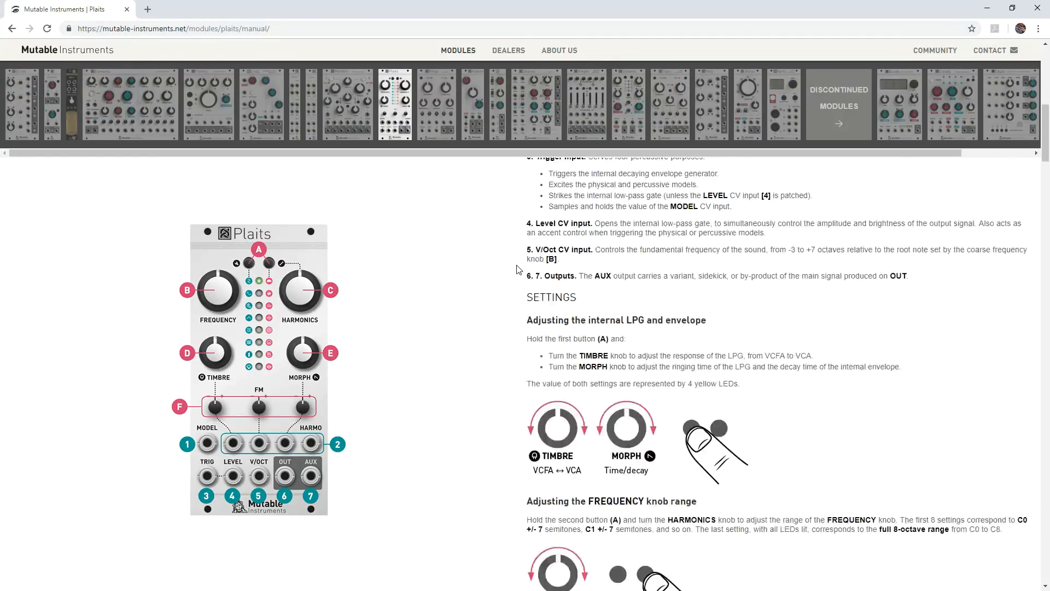
scroll(511, 263, "down", 4)
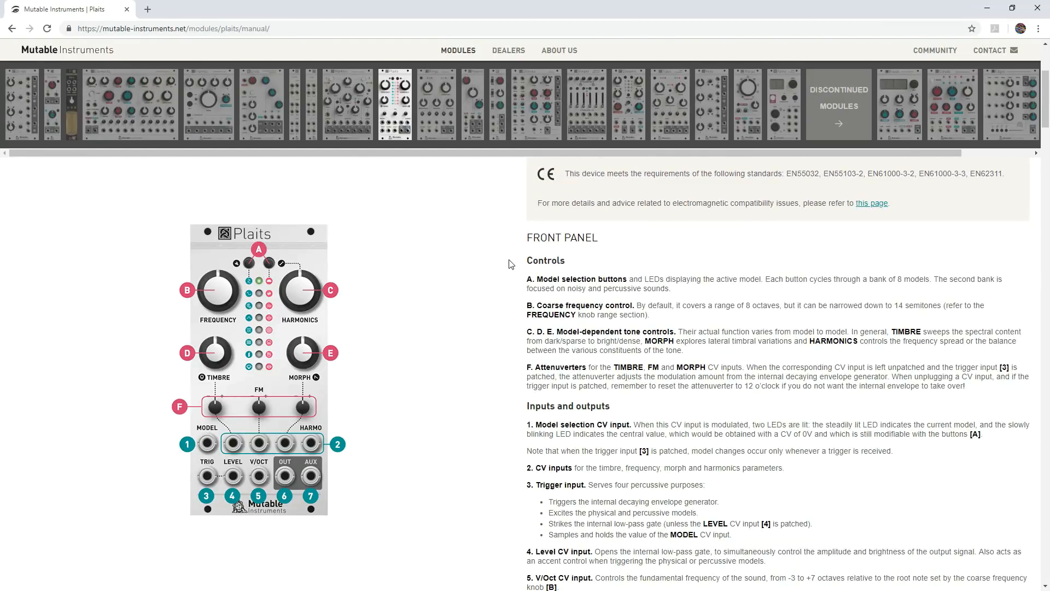
scroll(509, 263, "down", 3)
scroll(508, 263, "up", 5)
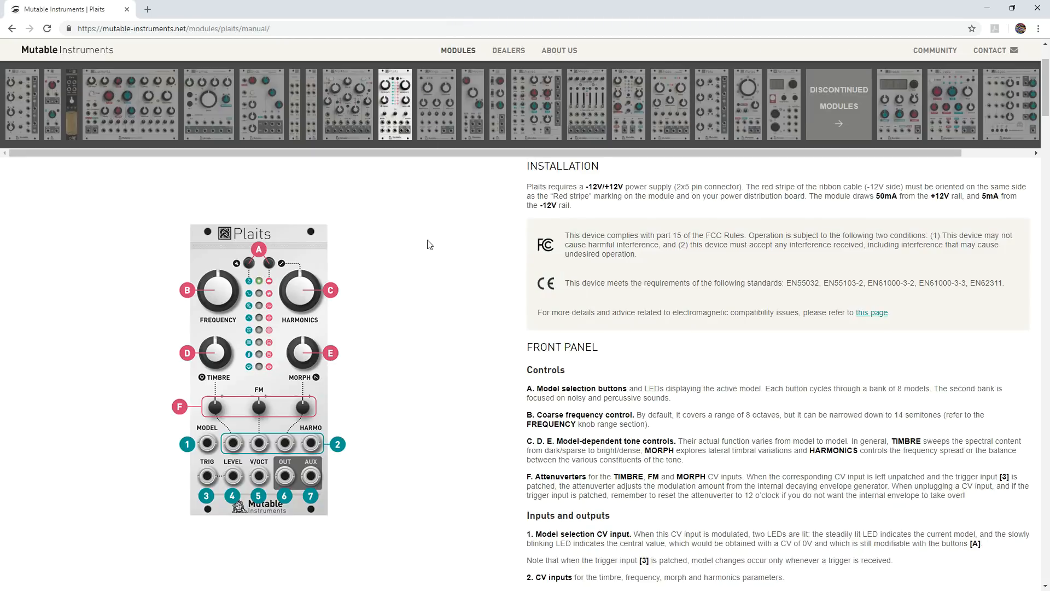
scroll(429, 245, "down", 2)
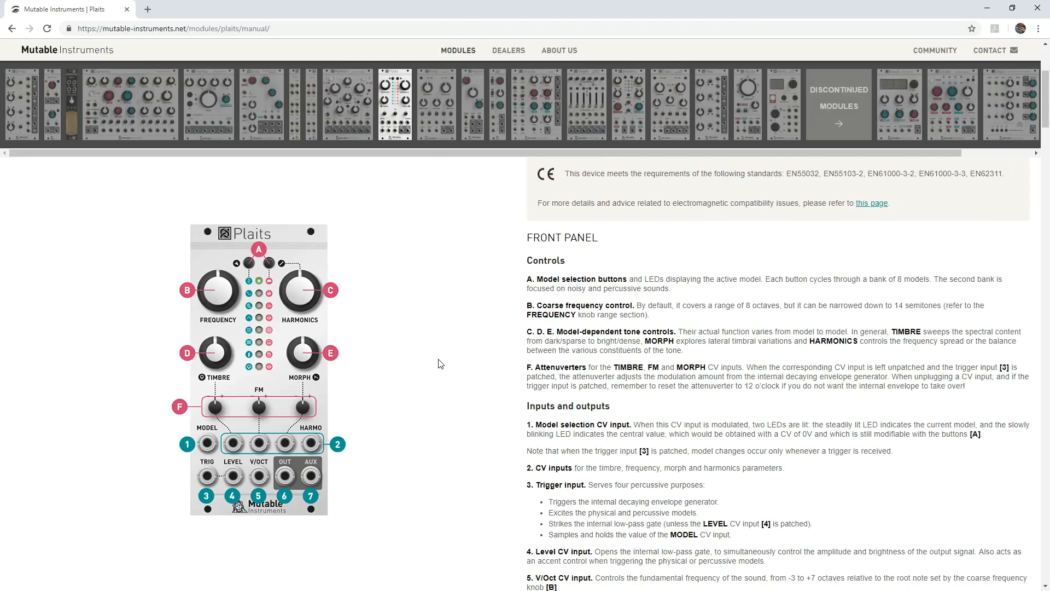
scroll(441, 364, "down", 3)
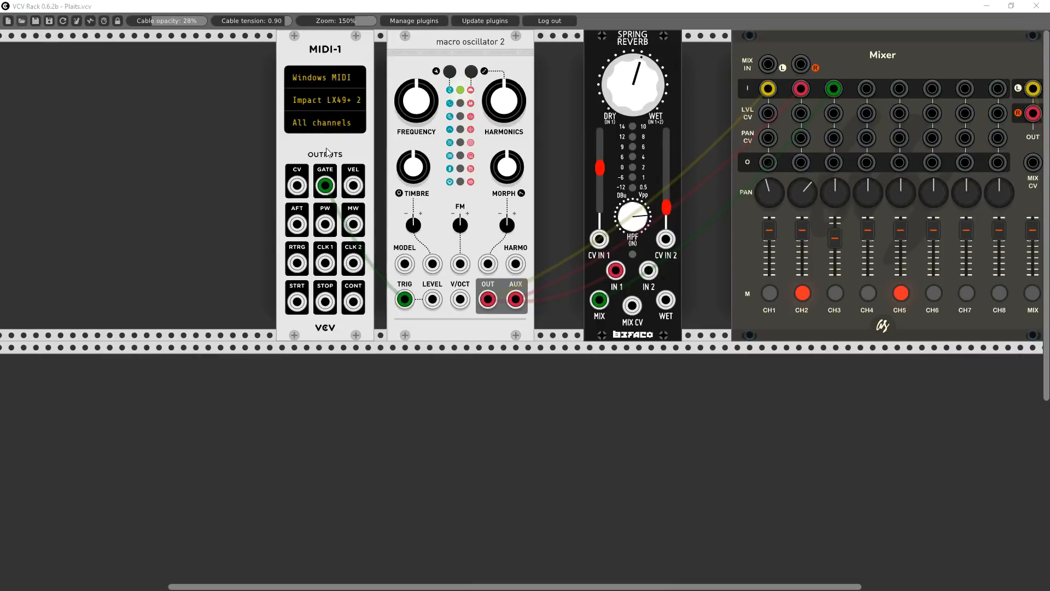
- Patch the MIDI-1 CV output to the macro oscillator's V/OCT input in VCV Rack and move the MIDI-1 module farther left
left_click_drag(461, 303, 297, 185)
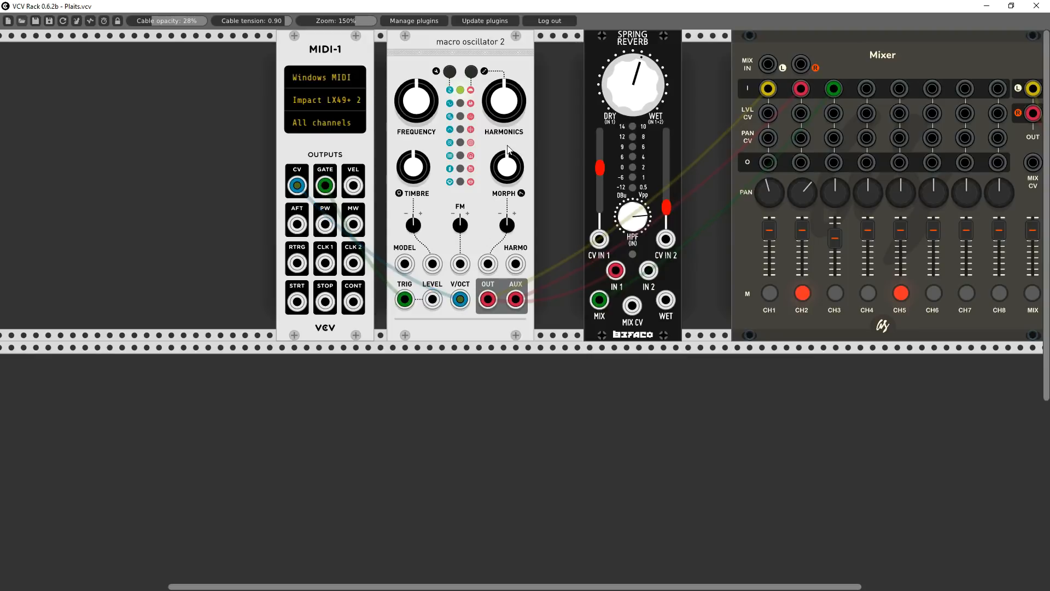
left_click_drag(324, 48, 76, 51)
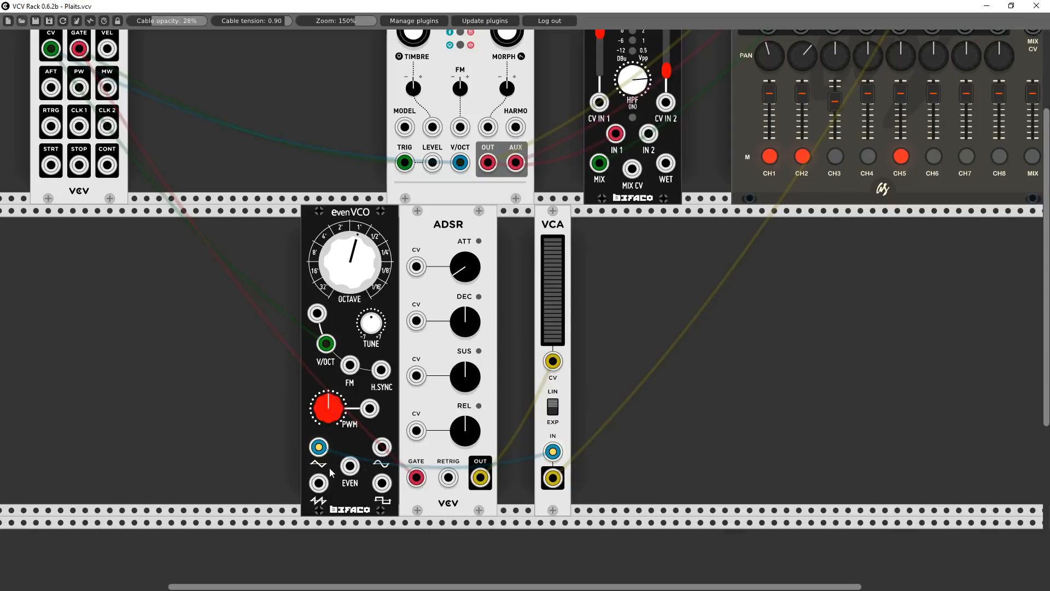
- Unmute channel 1 on the mixer
left_click_drag(319, 483, 752, 393)
scroll(353, 545, "down", 5)
scroll(352, 545, "up", 2)
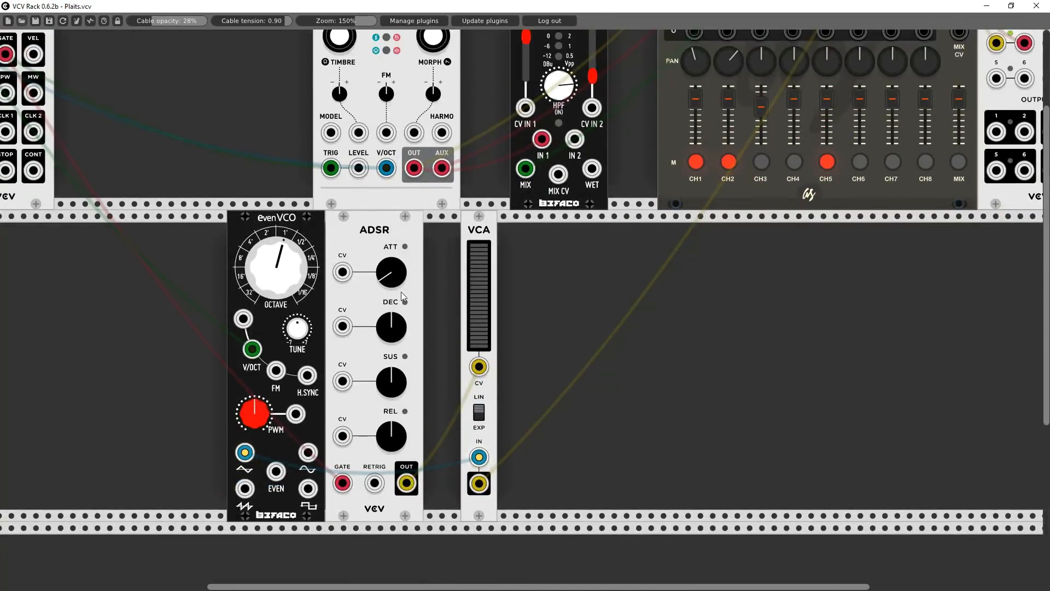
left_click_drag(393, 586, 256, 586)
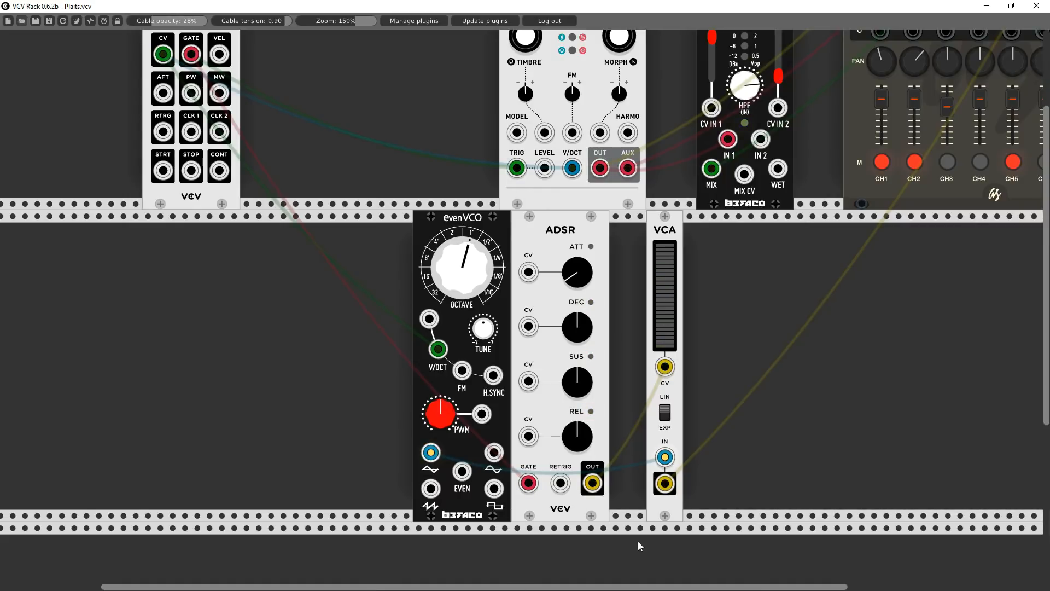
left_click_drag(695, 588, 950, 588)
scroll(674, 475, "up", 5)
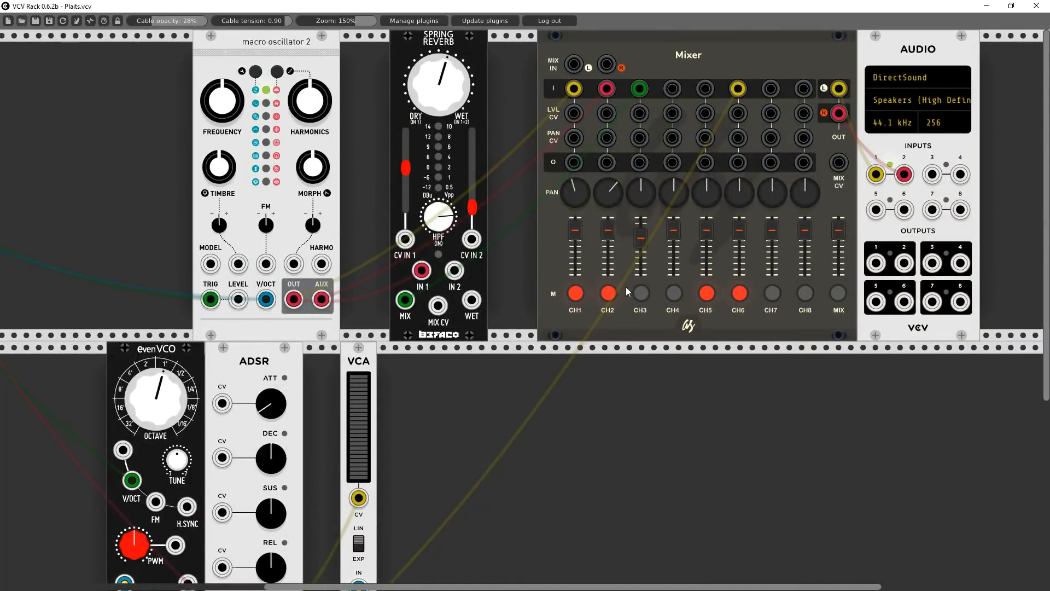
left_click(575, 293)
- Move the VCA module directly against the ADSR module, keeping the gate cable plugged into the macro oscillator's TRIG input
left_click_drag(538, 587, 400, 586)
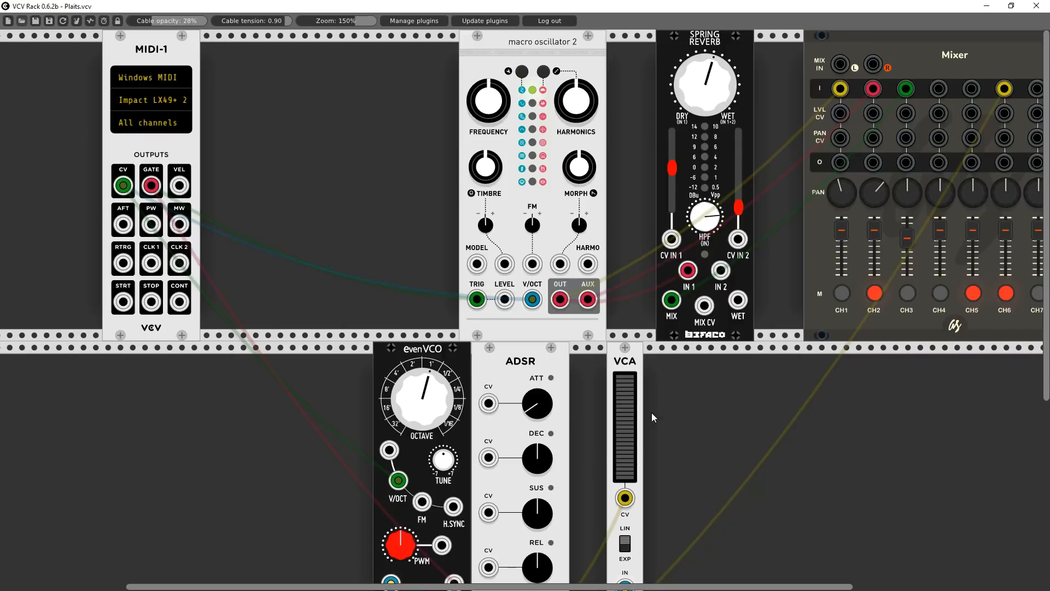
left_click_drag(629, 362, 592, 363)
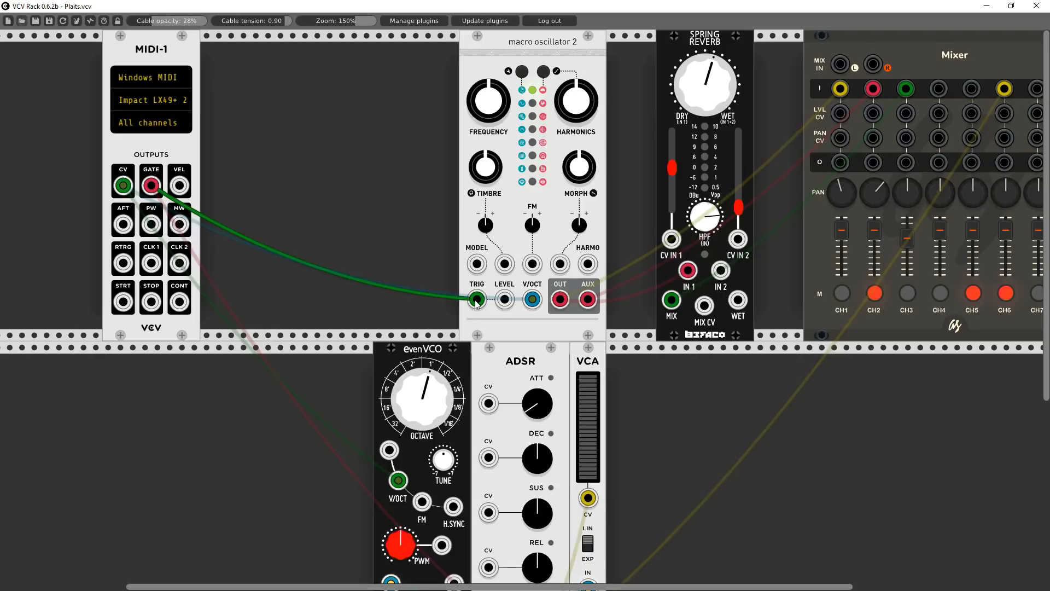
mouse_move(477, 300)
left_mouse_down()
mouse_move(426, 310)
mouse_move(477, 300)
left_mouse_up()
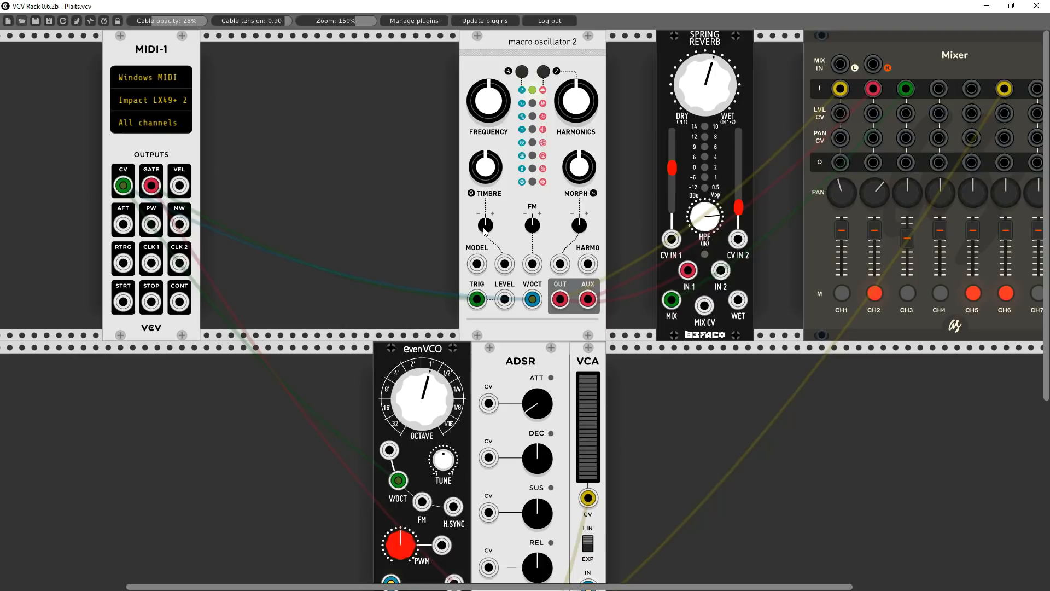
- Turn the macro oscillator's TIMBRE attenuverter to positive modulation while trying different TIMBRE knob positions
left_click_drag(491, 186, 491, 146)
left_click_drag(485, 225, 485, 241)
left_click_drag(486, 166, 485, 155)
left_click_drag(483, 230, 484, 225)
mouse_move(486, 168)
left_mouse_down()
mouse_move(486, 185)
mouse_move(485, 147)
mouse_move(485, 165)
left_mouse_up()
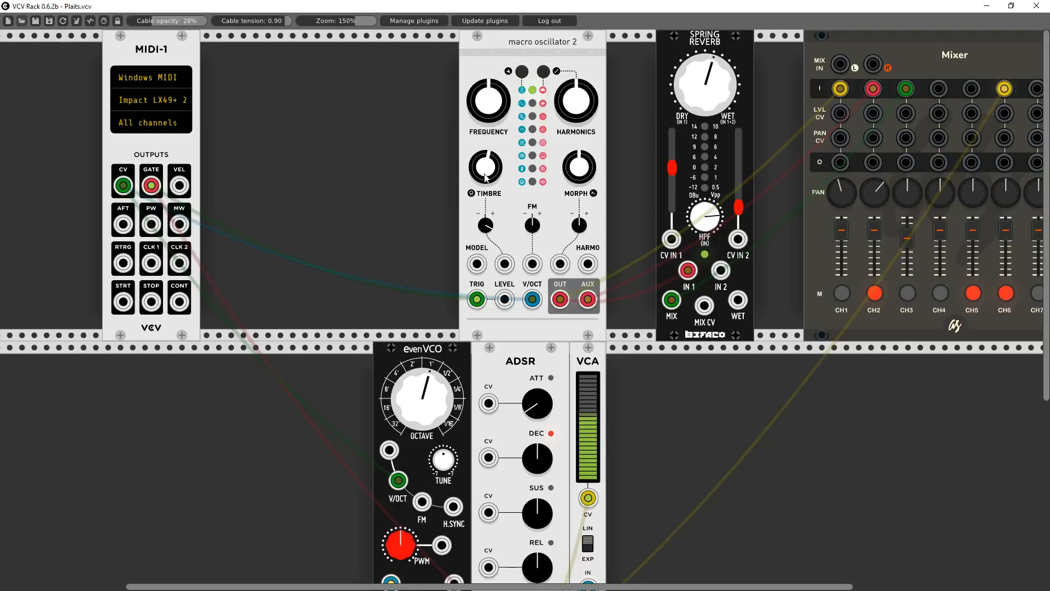
- Turn the TIMBRE attenuverter to negative modulation and try it with the TIMBRE knob at higher positions
left_click_drag(486, 226, 487, 211)
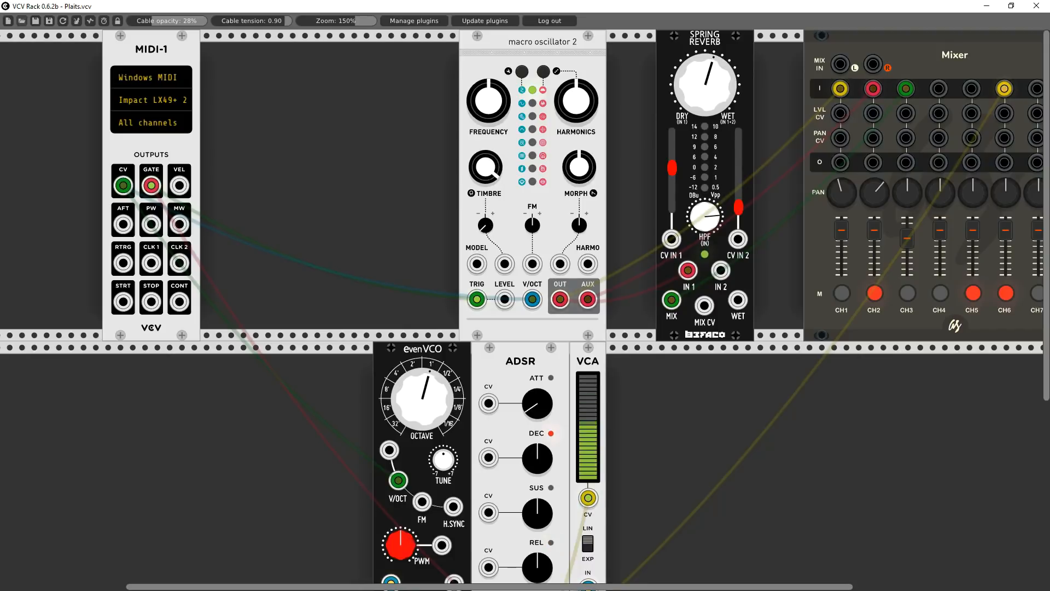
left_click_drag(485, 167, 486, 162)
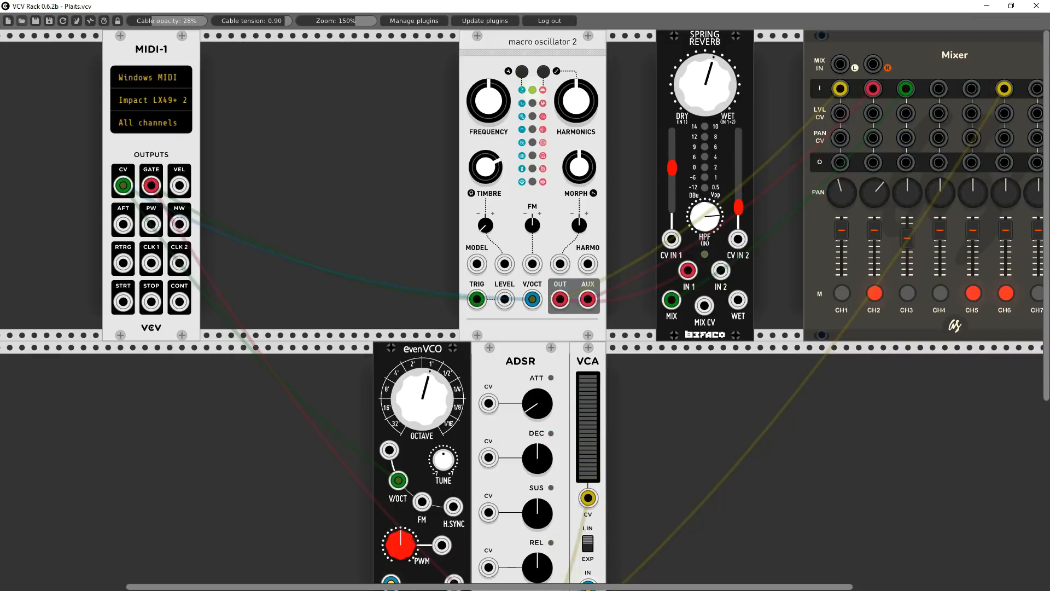
left_click_drag(486, 167, 486, 163)
- Return the TIMBRE attenuverter to positive modulation and set the TIMBRE knob to about 1 o'clock
left_click_drag(484, 193, 484, 204)
left_click_drag(485, 167, 485, 143)
left_click_drag(493, 178, 493, 171)
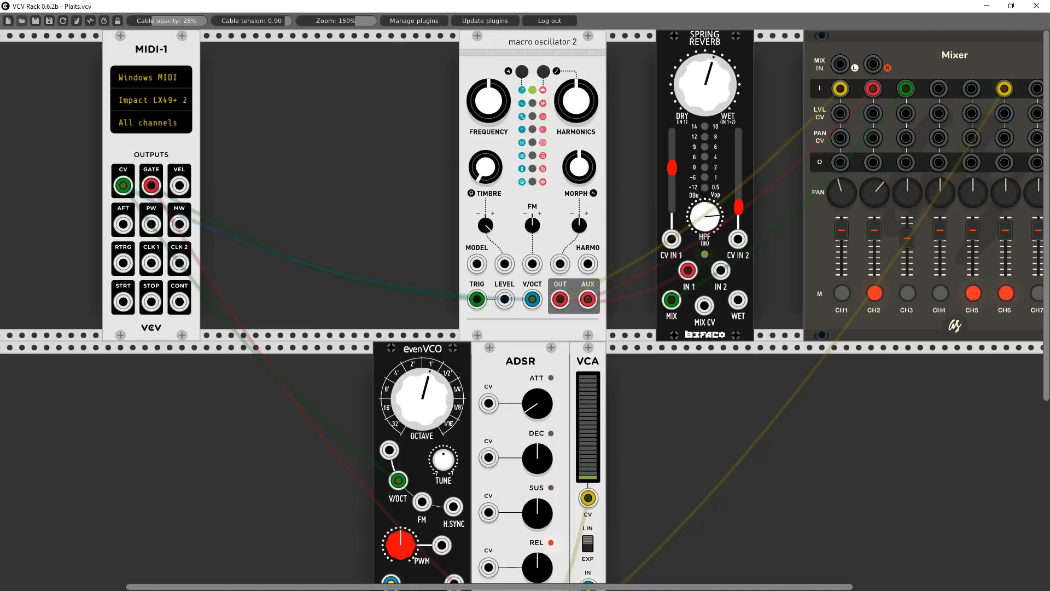
left_click_drag(485, 167, 486, 159)
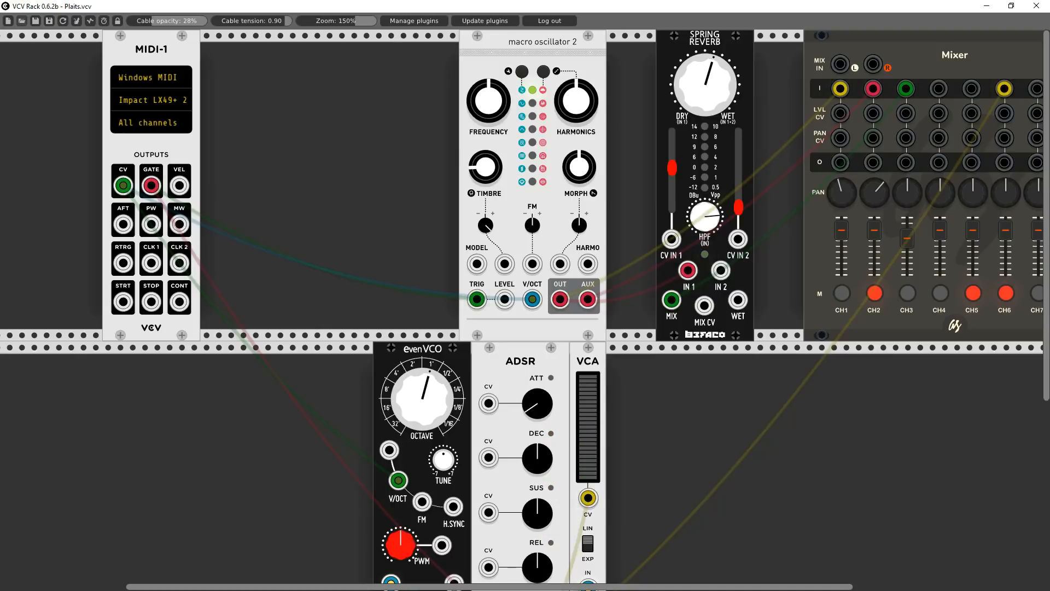
left_click_drag(493, 179, 493, 162)
- Select the Waveshaping oscillator model, raise MORPH to about 1 o'clock and turn the MORPH attenuverter to positive modulation
mouse_move(576, 172)
left_mouse_down()
mouse_move(576, 137)
mouse_move(576, 214)
mouse_move(577, 179)
left_mouse_up()
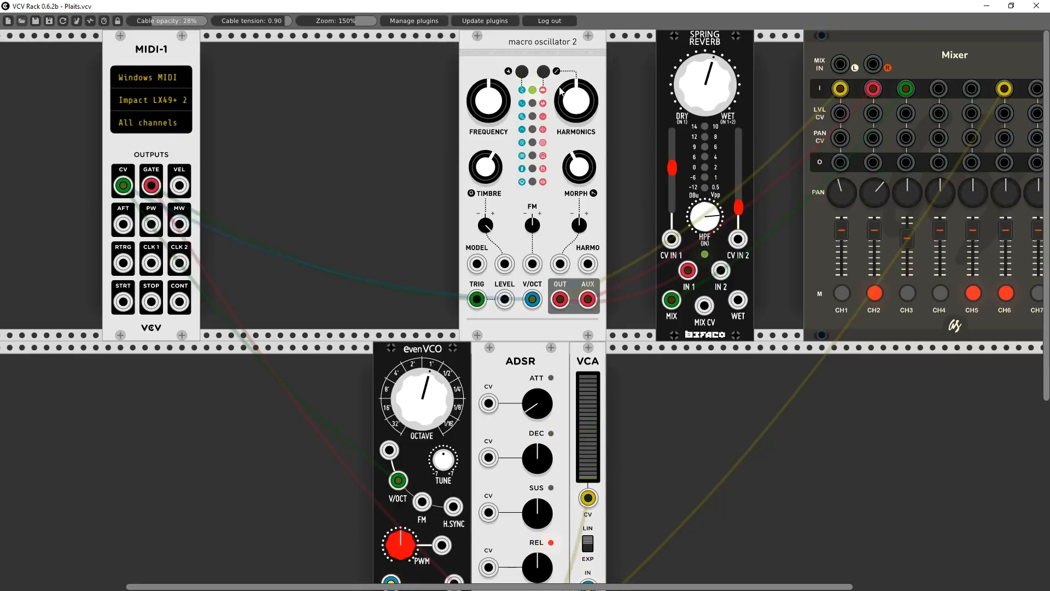
left_click(523, 75)
left_click_drag(579, 166, 579, 151)
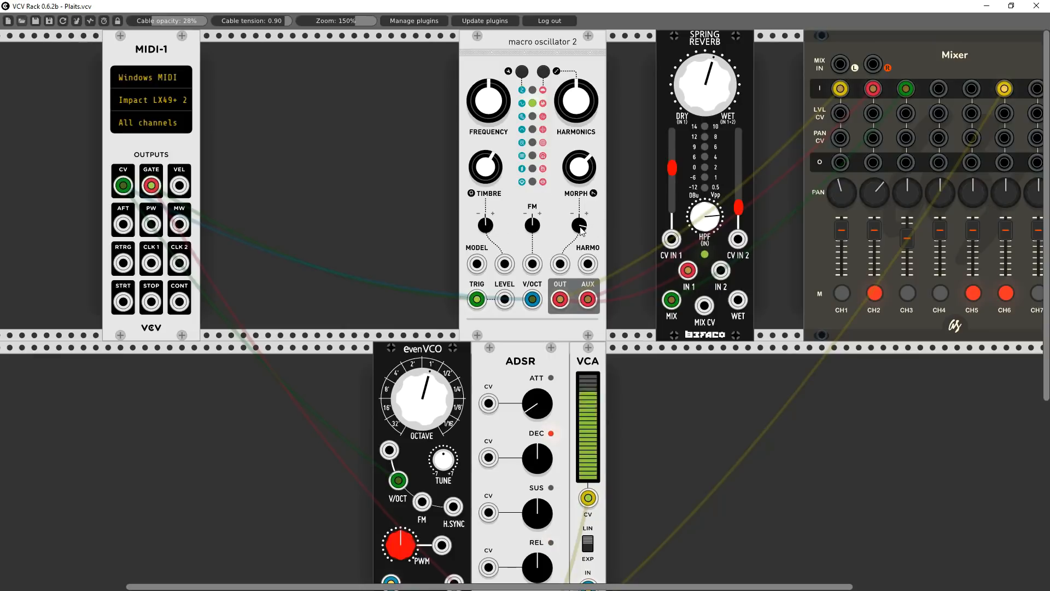
left_click_drag(581, 226, 581, 493)
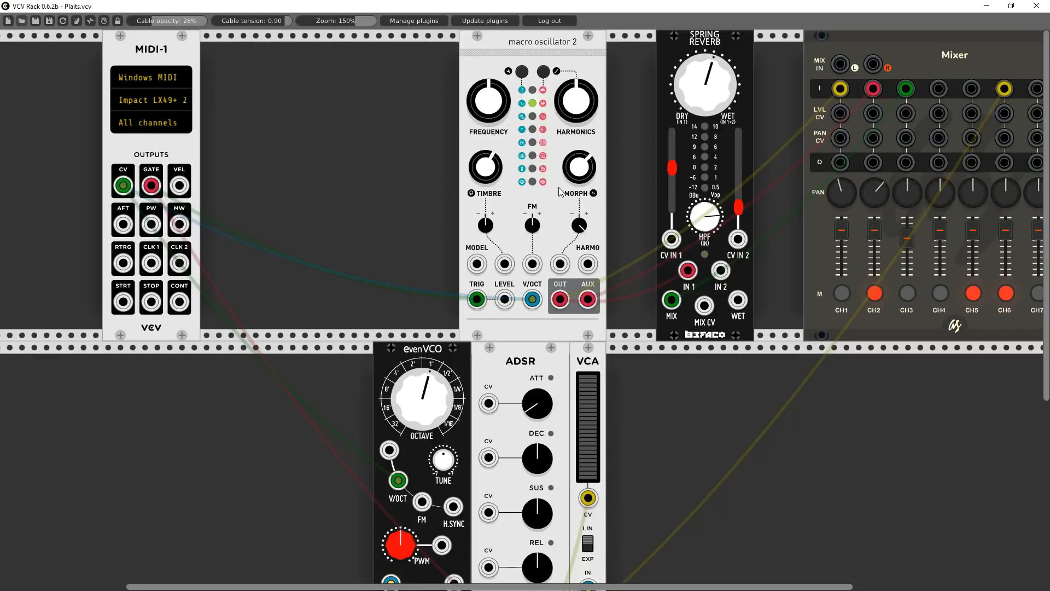
- Select the Two operator FM model and readjust its HARMONICS, MORPH and TIMBRE attenuverter knobs
left_click(521, 72)
left_click_drag(565, 115, 565, 208)
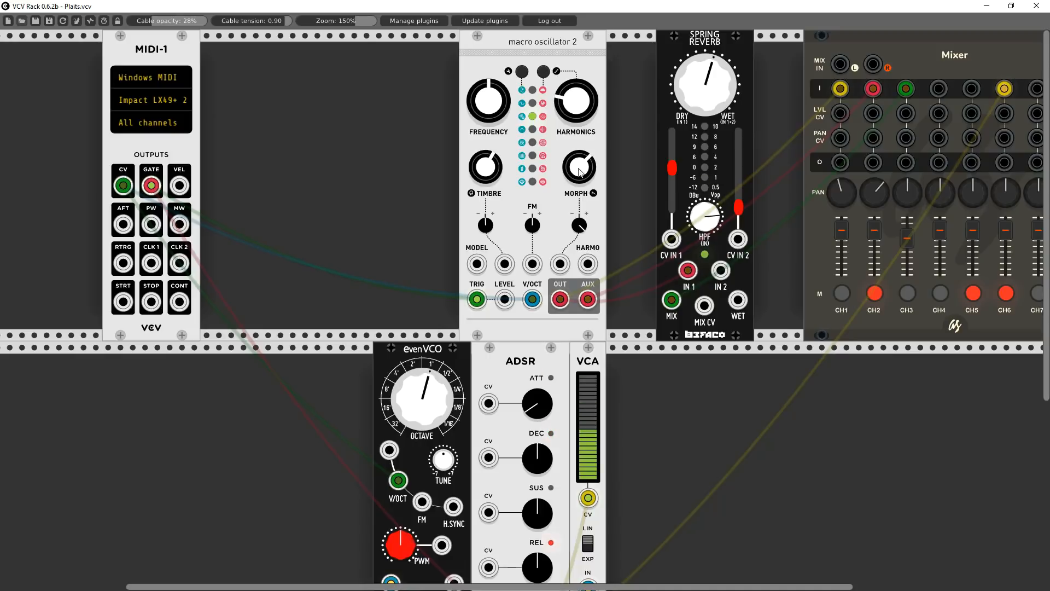
left_click_drag(579, 168, 579, 328)
left_click_drag(489, 231, 489, 257)
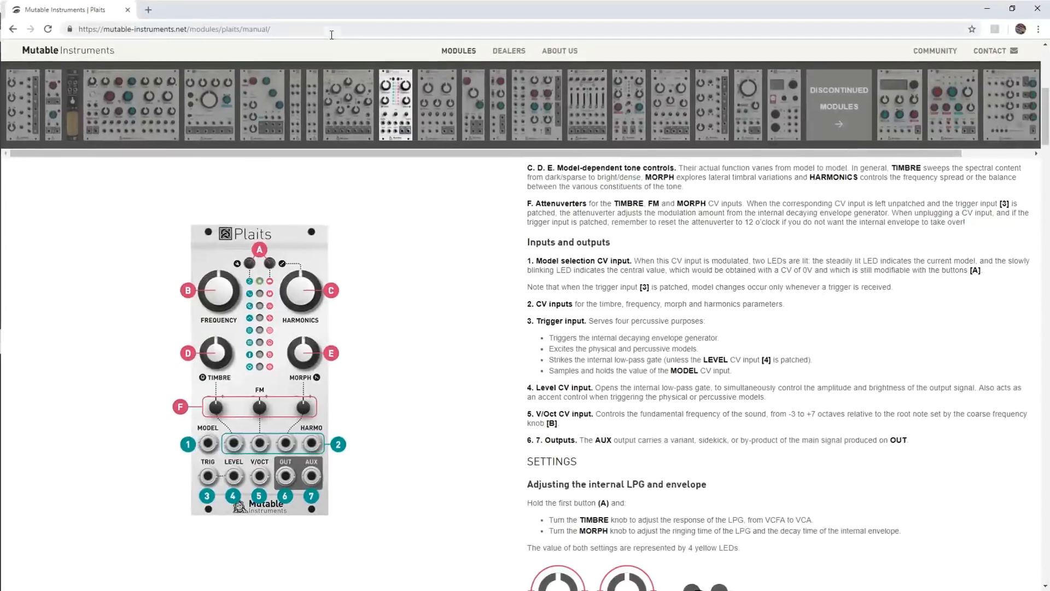
- Switch to the Plaits manual in the browser and examine the synthesis model descriptions from Pair of classic waveforms through Wavetable oscillator
scroll(523, 315, "down", 7)
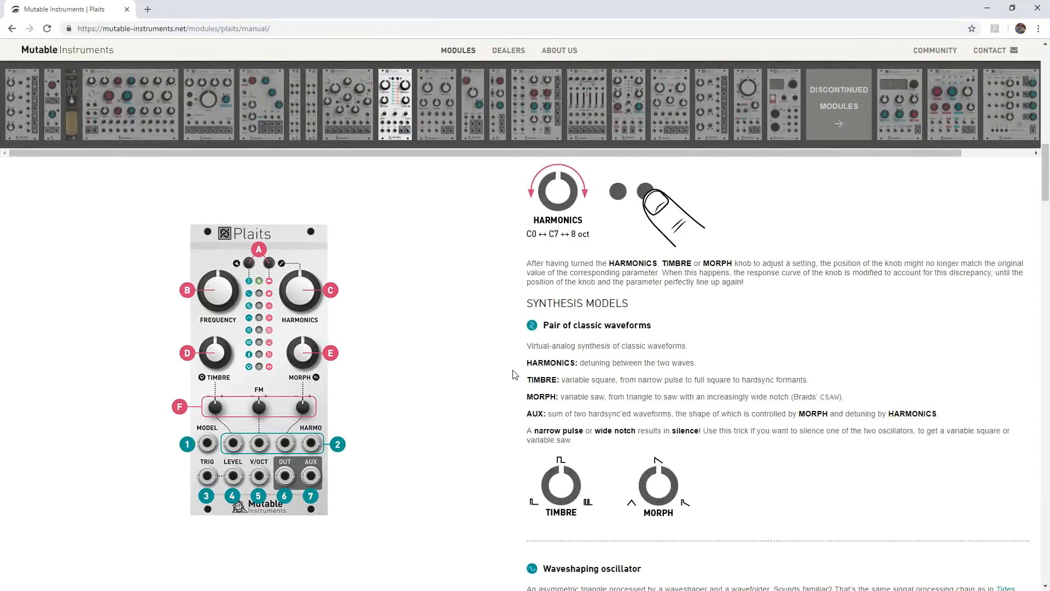
scroll(654, 274, "up", 2)
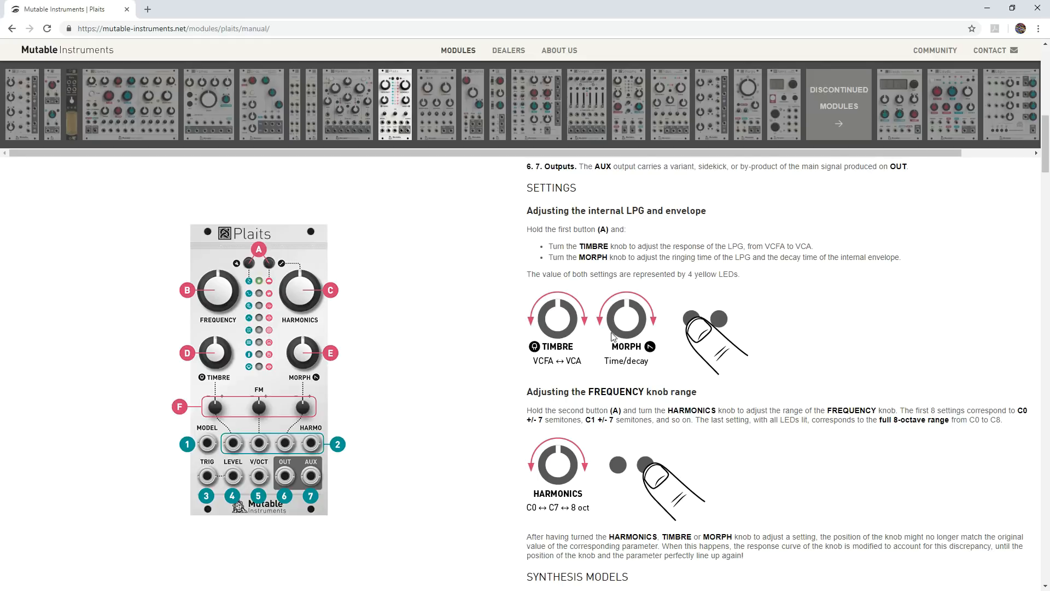
scroll(593, 353, "down", 1)
scroll(594, 353, "down", 11)
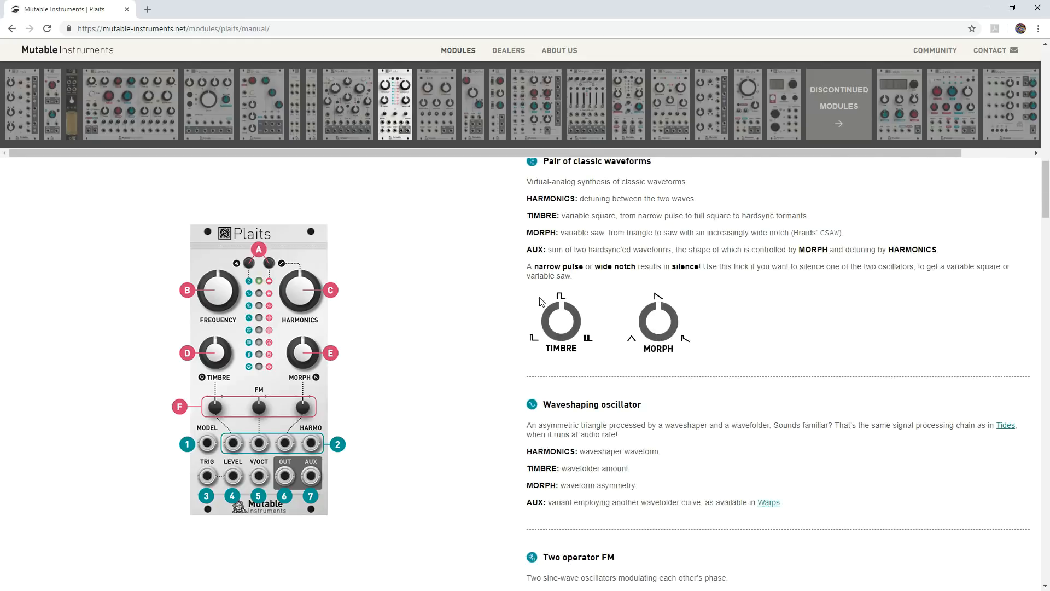
scroll(604, 340, "down", 1)
scroll(604, 340, "down", 5)
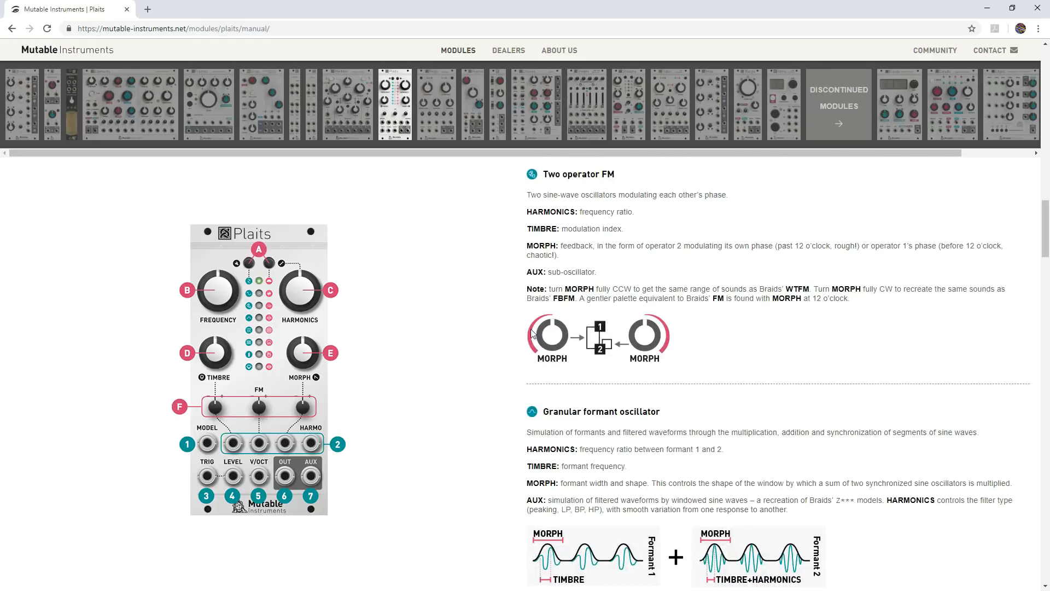
scroll(596, 347, "down", 3)
scroll(600, 356, "down", 9)
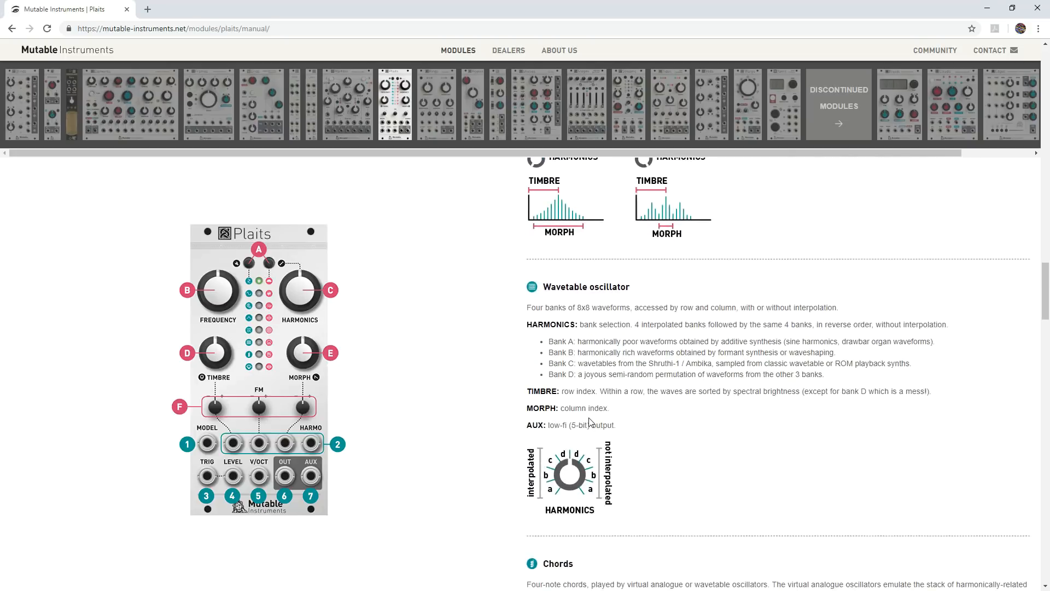
scroll(591, 422, "up", 8)
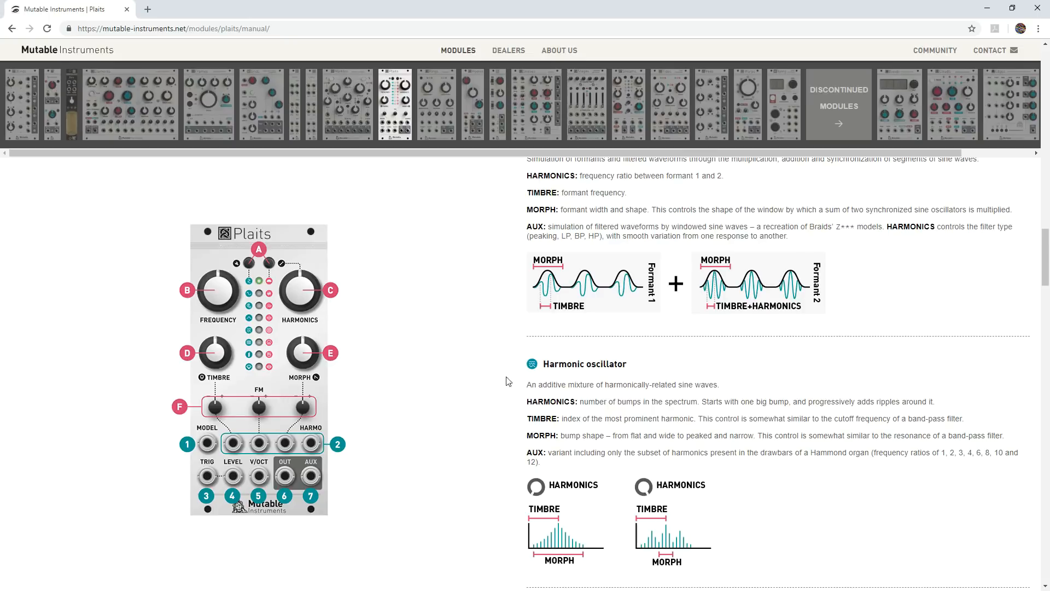
scroll(534, 376, "down", 5)
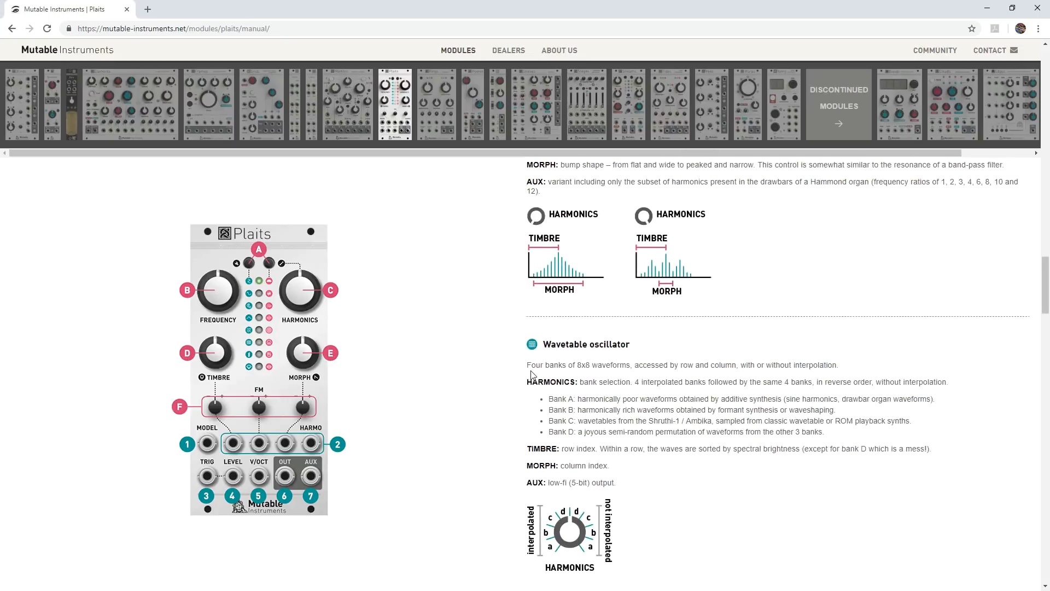
- Read the manual's Wavetable oscillator description, then return to the VCV Rack patch
scroll(533, 376, "down", 2)
scroll(535, 383, "down", 1)
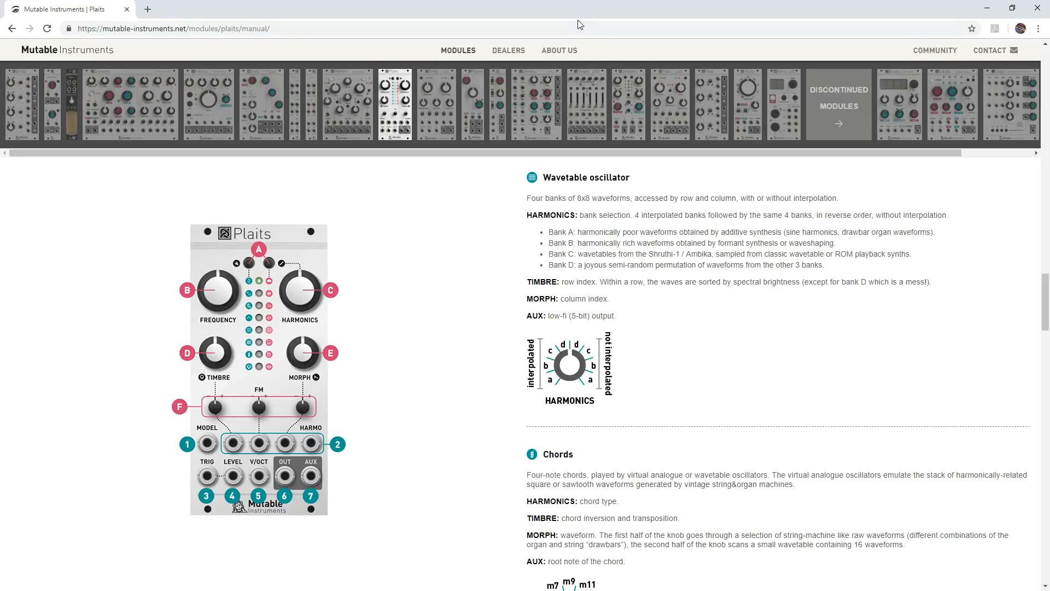
key("alt+Tab")
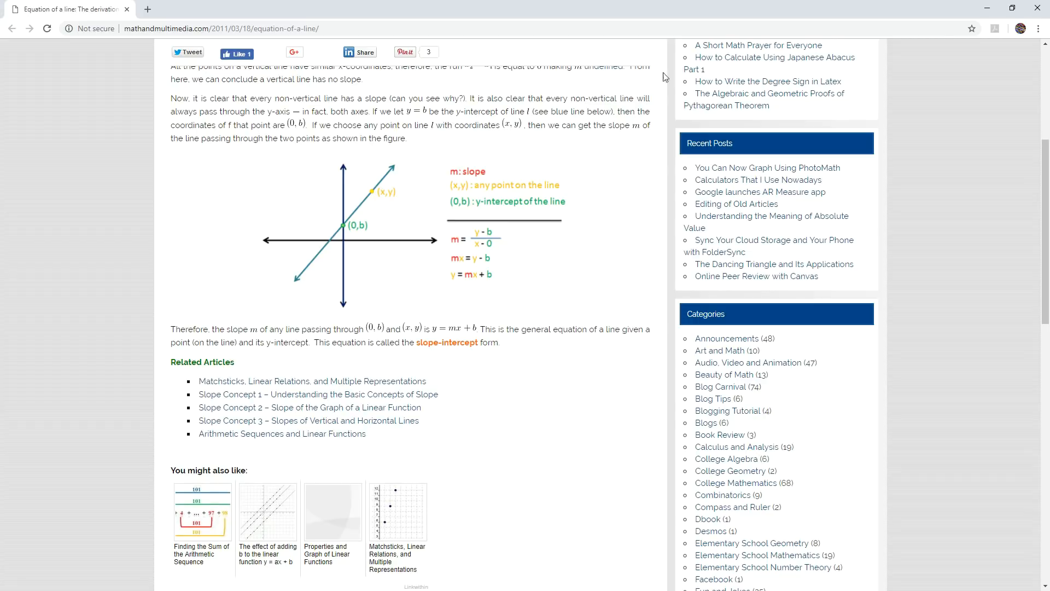
left_click(985, 11)
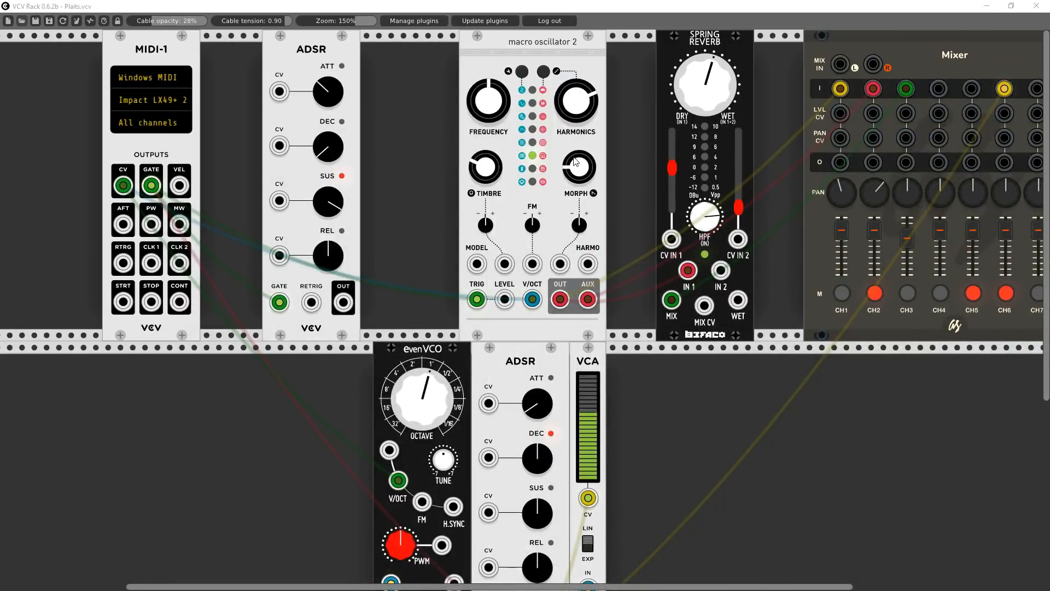
- With the Wavetable oscillator model active, raise MORPH to maximum and lower HARMONICS in stages
left_click_drag(574, 161, 574, 6)
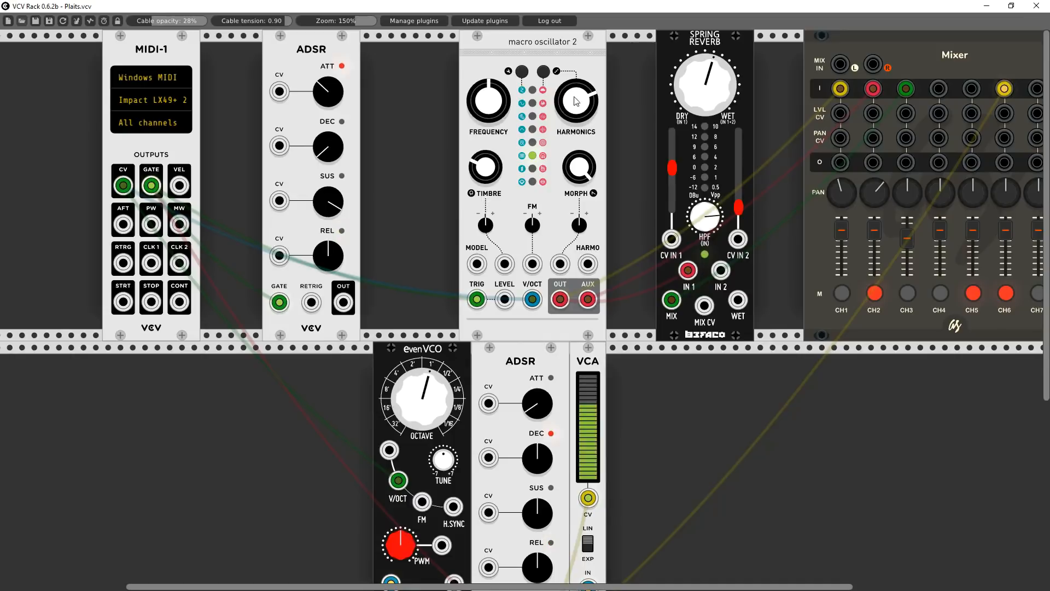
left_click_drag(578, 100, 546, 159)
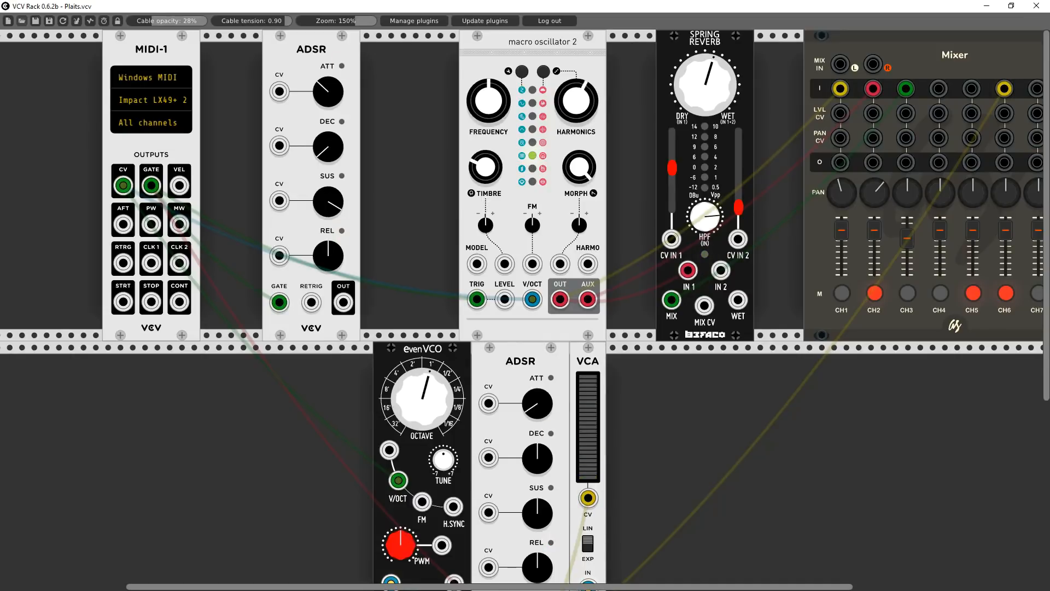
left_click_drag(577, 102, 567, 145)
- Sweep TIMBRE up and back to minimum, set HARMONICS to about 9 o'clock and MORPH to about 10 o'clock
left_click_drag(583, 172, 583, 315)
mouse_move(583, 176)
left_mouse_down()
mouse_move(583, 109)
mouse_move(583, 192)
left_mouse_up()
left_click_drag(494, 179, 494, 117)
left_click_drag(494, 179, 494, 251)
left_click_drag(576, 100, 576, 106)
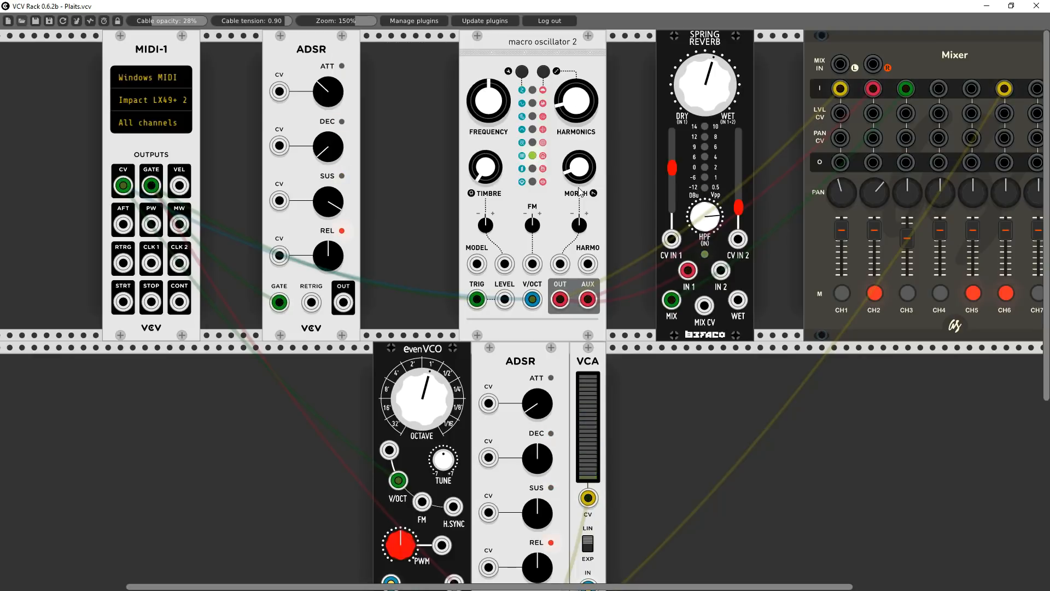
left_click_drag(580, 176, 580, 151)
- Patch the upper ADSR's OUT to the TIMBRE CV input and shape the envelope with low ATT and SUS and DEC at about 1 o'clock
left_click_drag(511, 268, 344, 302)
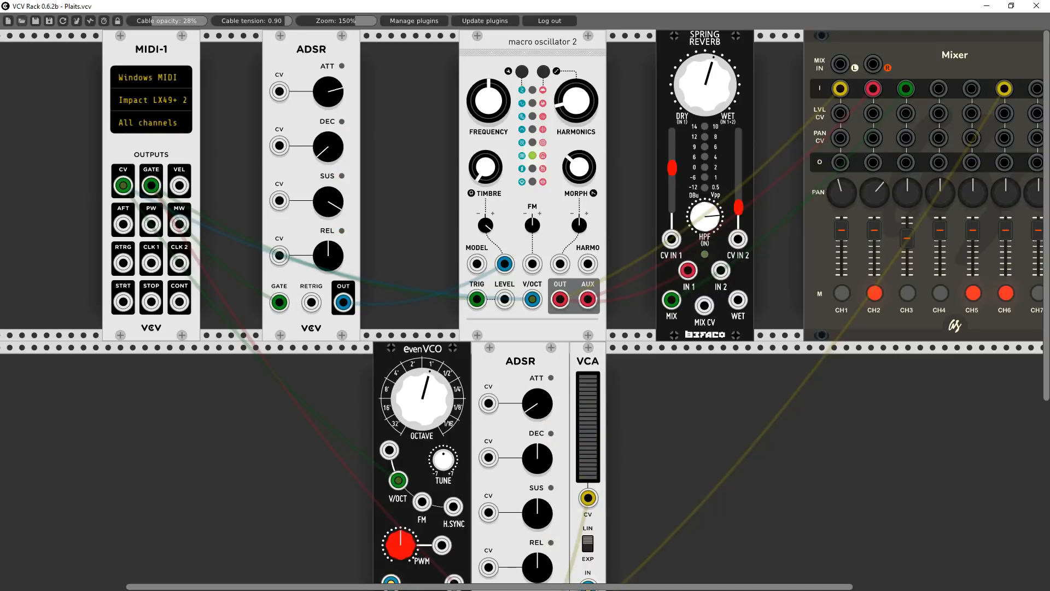
left_click_drag(329, 92, 328, 129)
left_click_drag(327, 92, 328, 111)
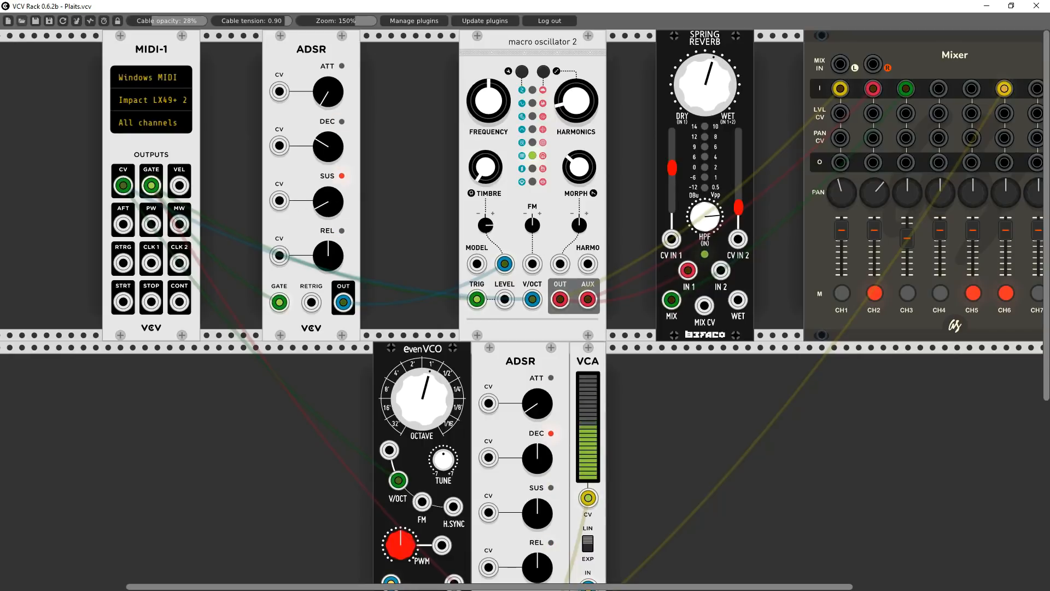
left_click_drag(328, 201, 328, 241)
left_click_drag(328, 147, 328, 123)
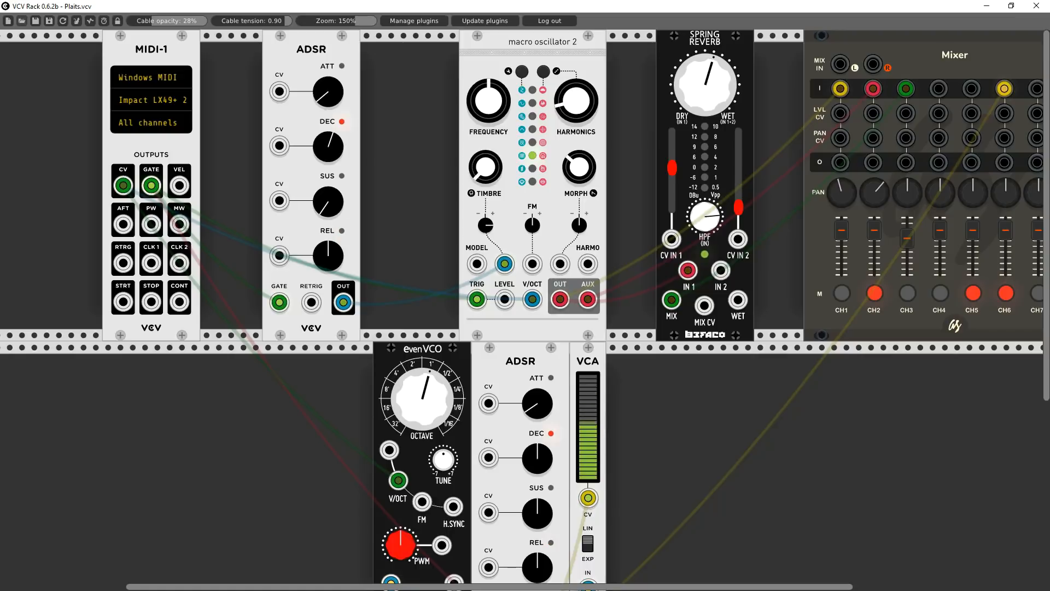
- Fine-tune TIMBRE, its attenuverter and HARMONICS, and patch the upper ADSR's OUT to the MORPH CV input
left_click_drag(479, 184, 478, 178)
left_click_drag(482, 228, 482, 205)
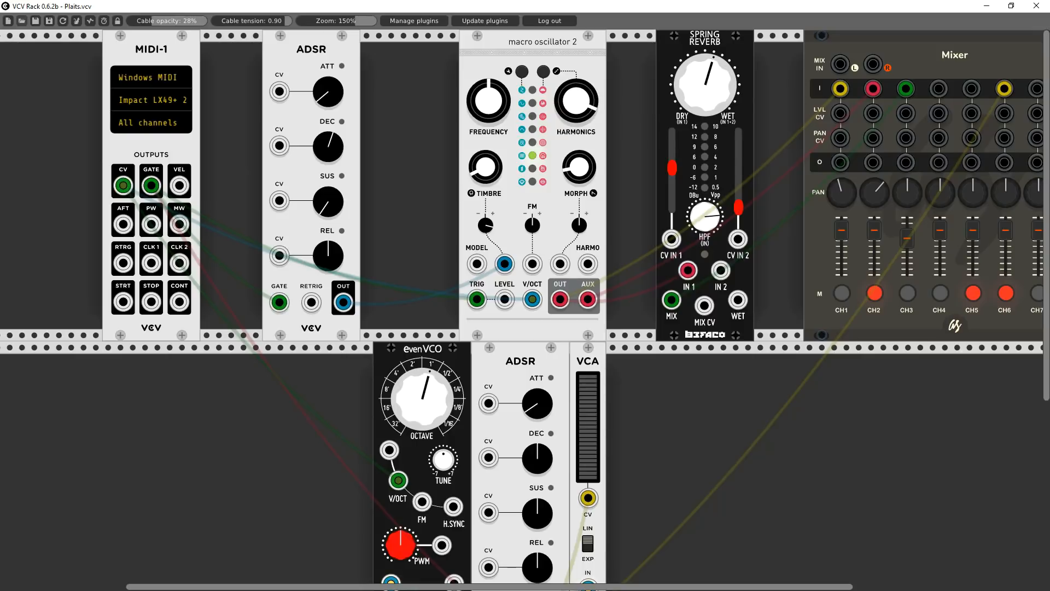
left_click_drag(569, 114, 569, 121)
left_click_drag(562, 266, 344, 302)
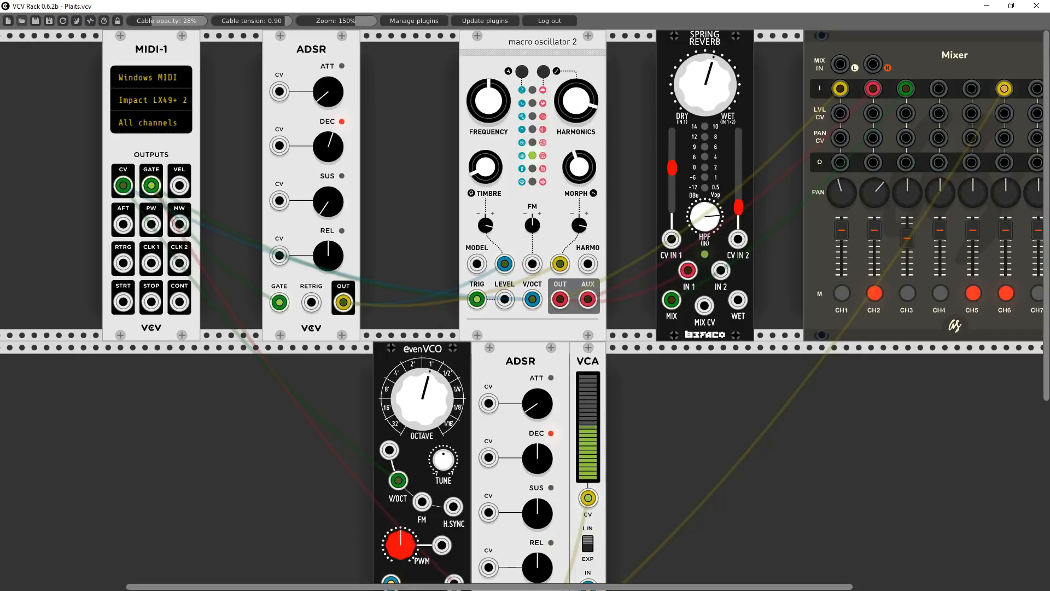
- Shift the MIDI-1 and upper ADSR modules left, side by side, to free rack space before macro oscillator 2
left_click_drag(297, 49, 237, 57)
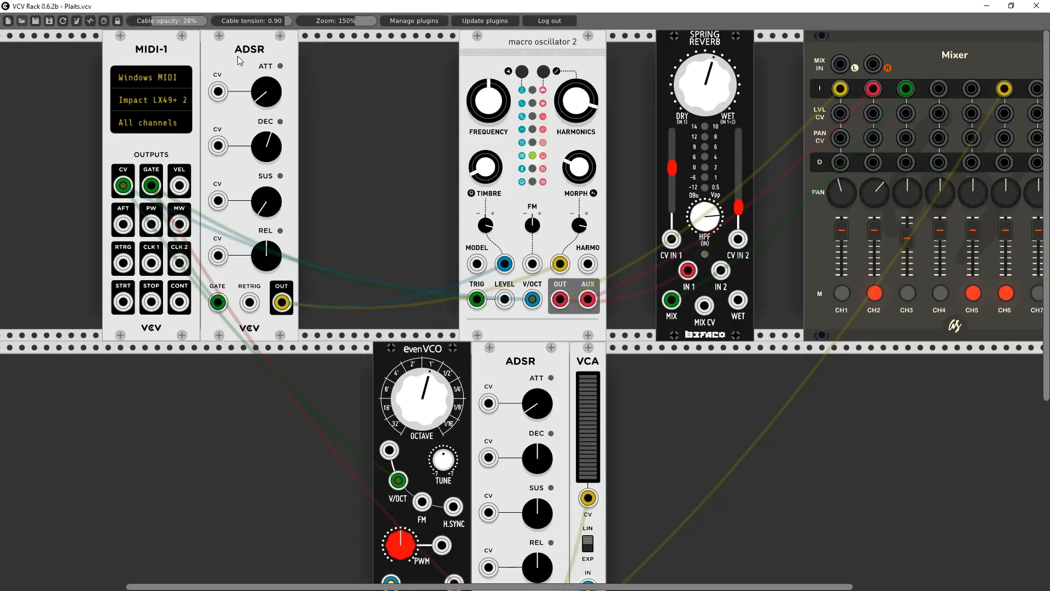
left_click_drag(159, 52, 86, 54)
left_click_drag(234, 60, 164, 69)
- Add a Fundamental LFO-1 beside the ADSR, patch its TRI output to the MORPH CV input and lower FREQ to about 11 o'clock
right_click(277, 85)
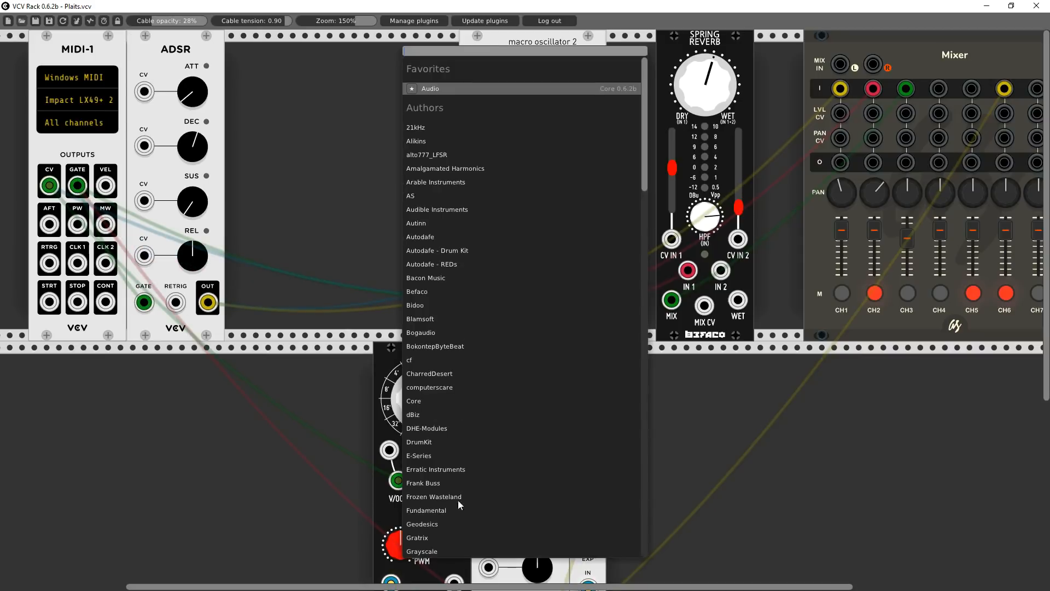
left_click(436, 510)
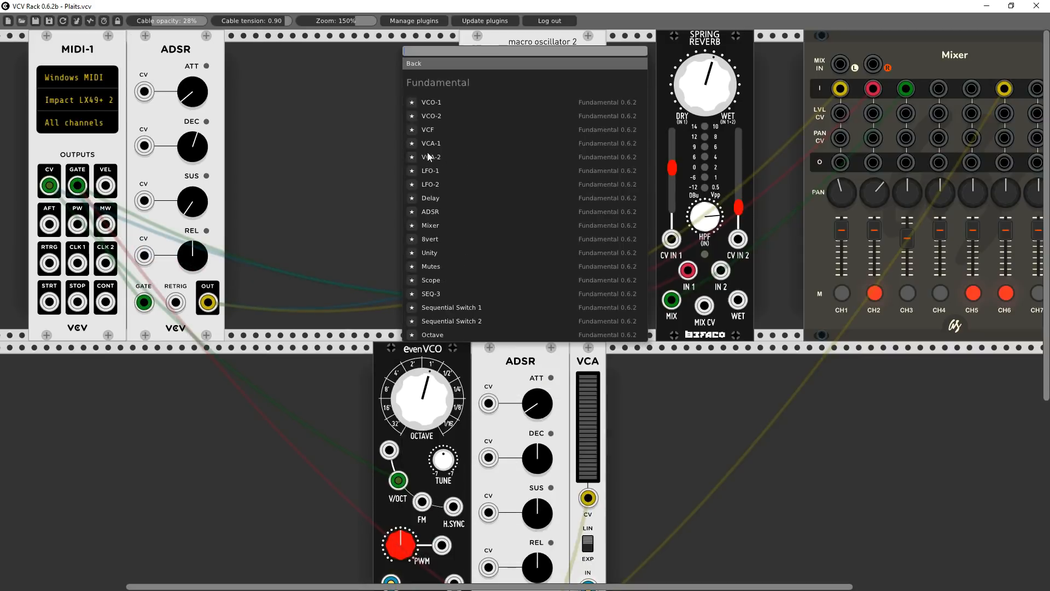
left_click(435, 172)
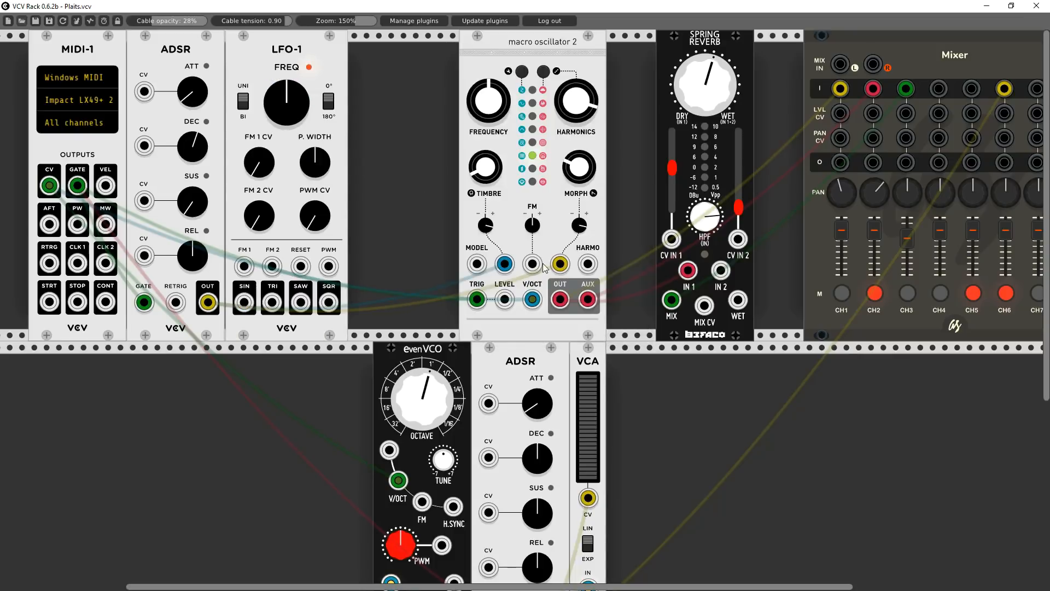
mouse_move(560, 267)
left_mouse_down()
mouse_move(323, 305)
mouse_move(434, 244)
mouse_move(560, 264)
left_mouse_up()
mouse_move(288, 106)
left_mouse_down()
mouse_move(279, 159)
mouse_move(279, 108)
left_mouse_up()
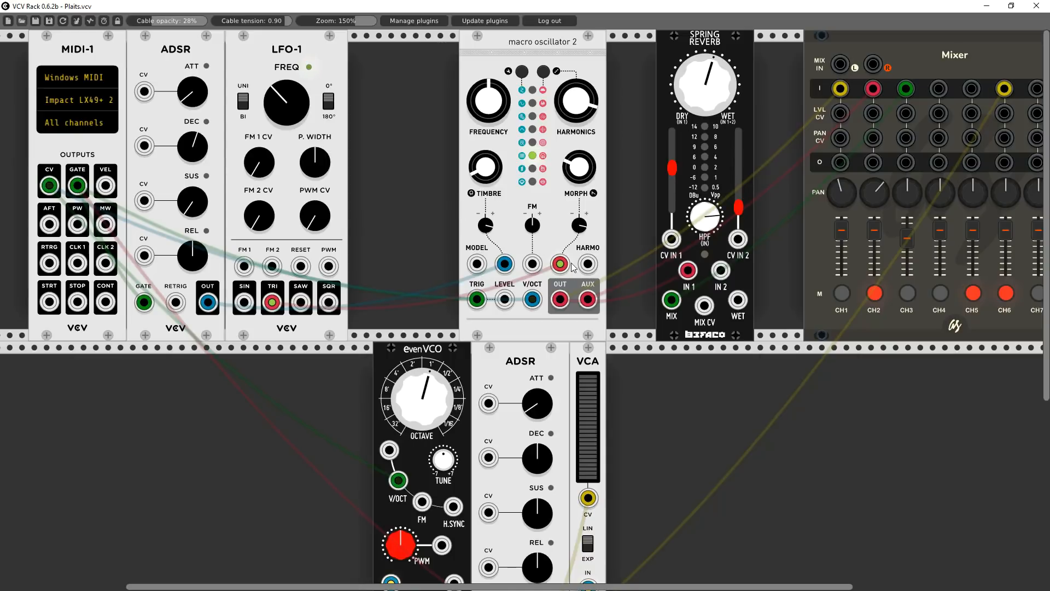
- Unplug the MORPH and TIMBRE modulation cables and select the Chords model with the TIMBRE attenuverter centred
left_click_drag(560, 265, 438, 264)
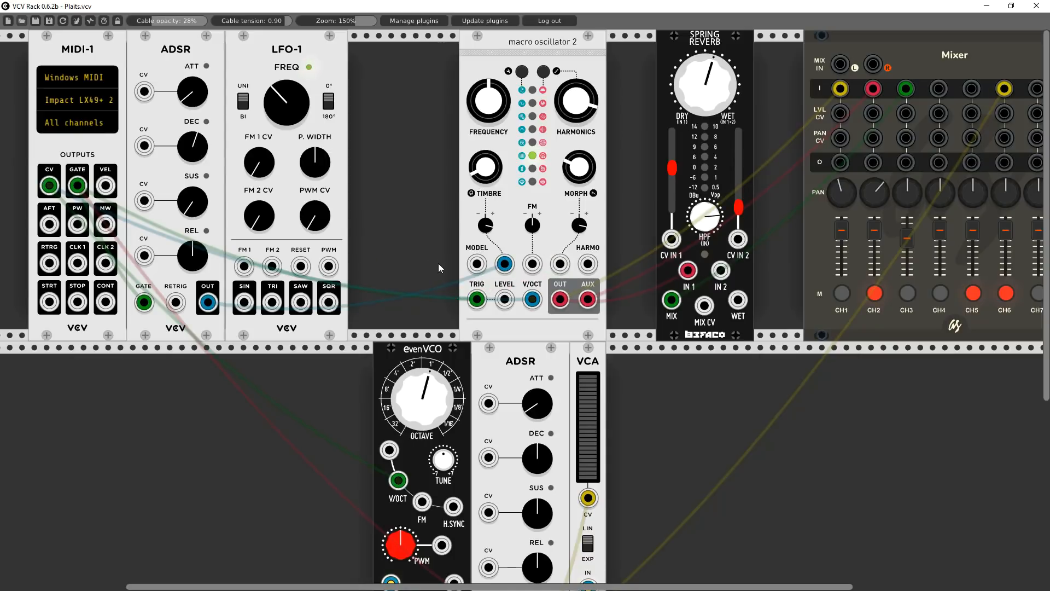
left_click_drag(504, 265, 443, 244)
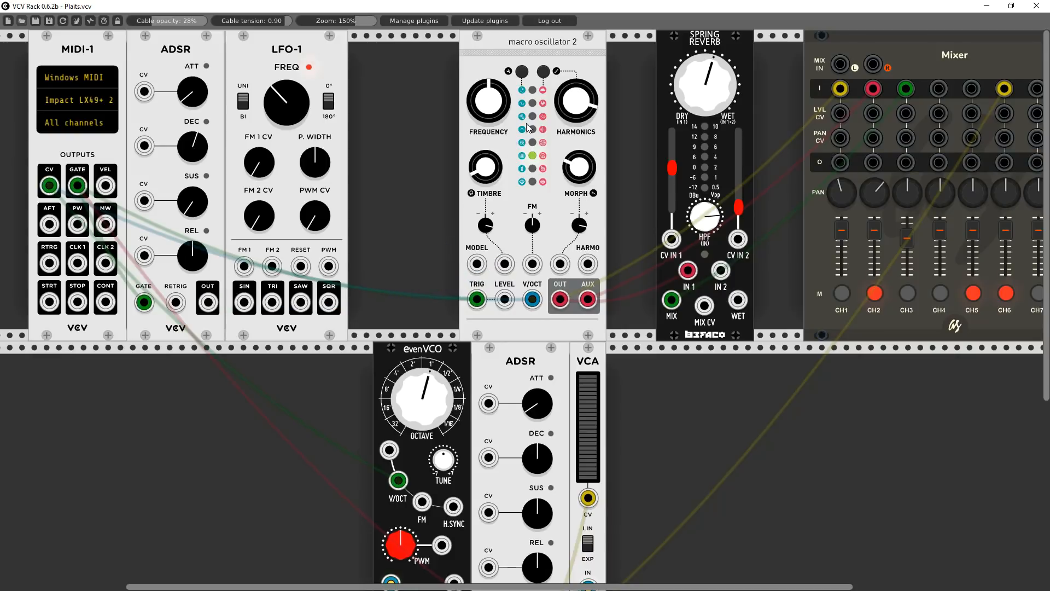
left_click(522, 72)
right_click(506, 199)
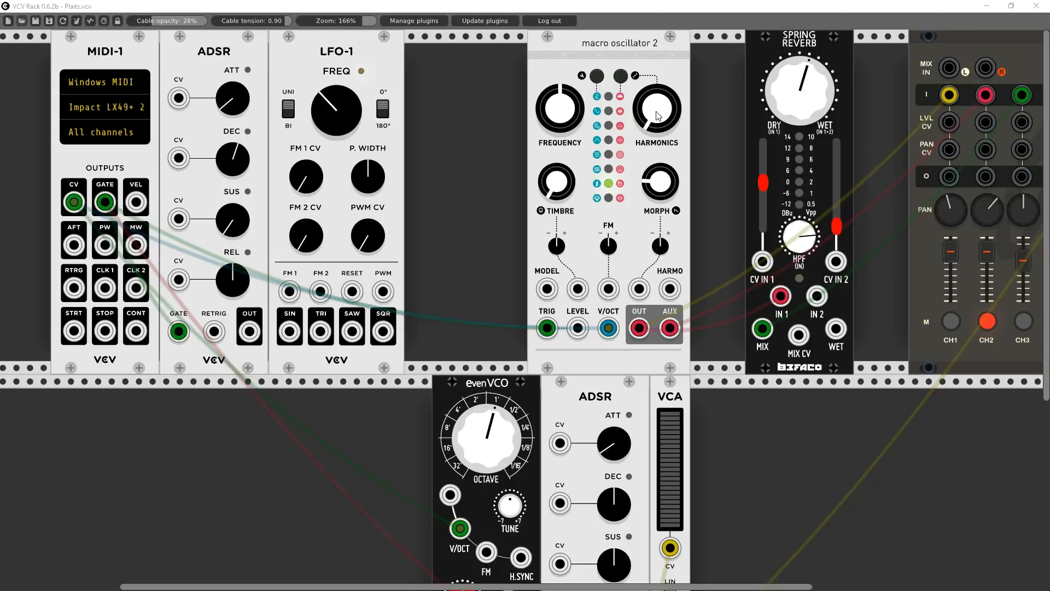
- Step HARMONICS up gradually from minimum to about 2 o'clock to audition the chord types
left_click_drag(658, 115, 658, 130)
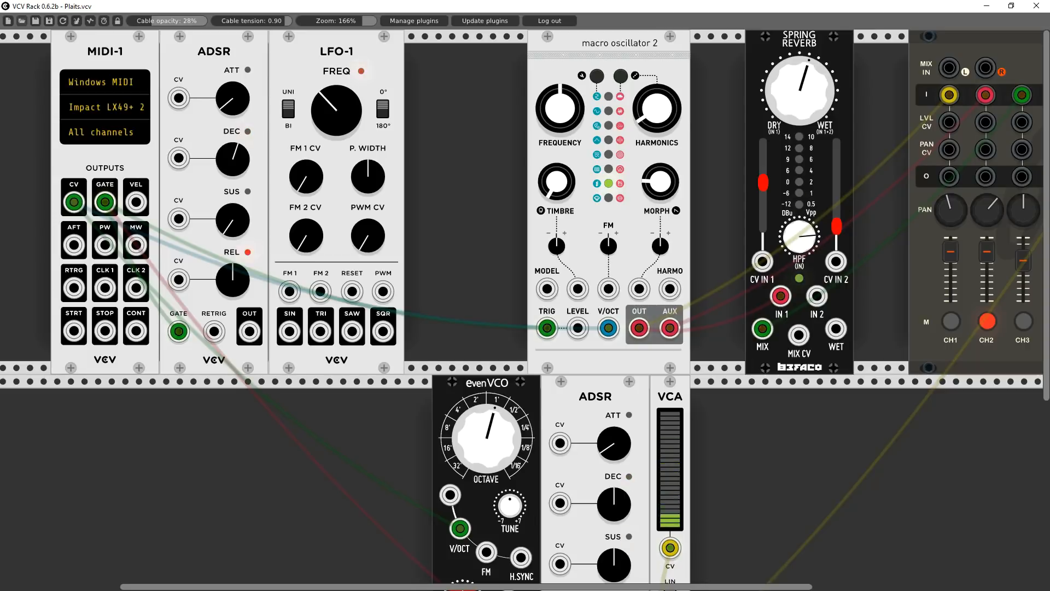
left_click_drag(657, 109, 657, 102)
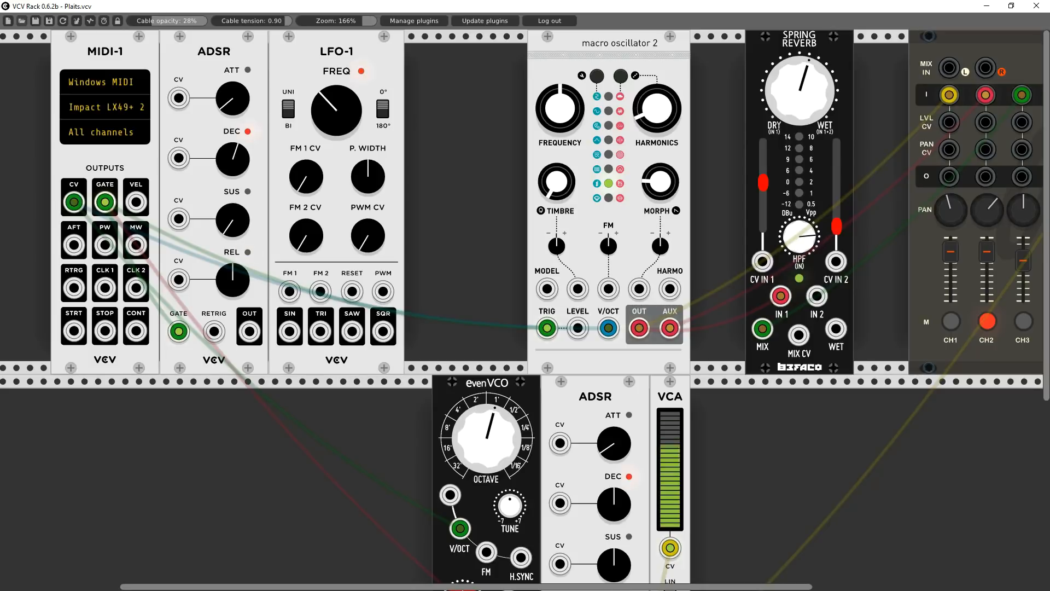
left_click_drag(656, 108, 657, 104)
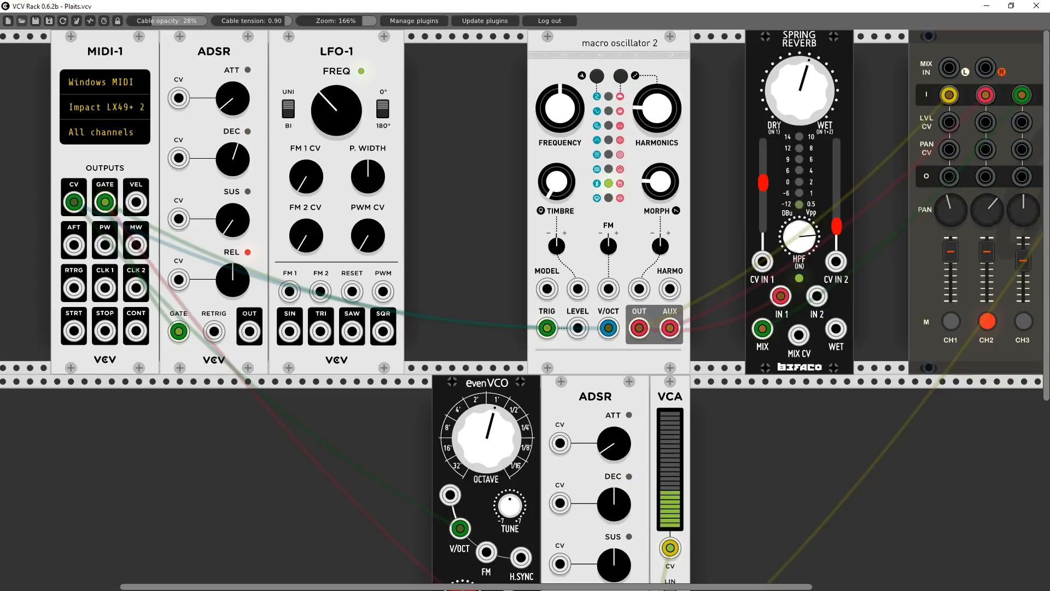
left_click_drag(656, 103, 656, 100)
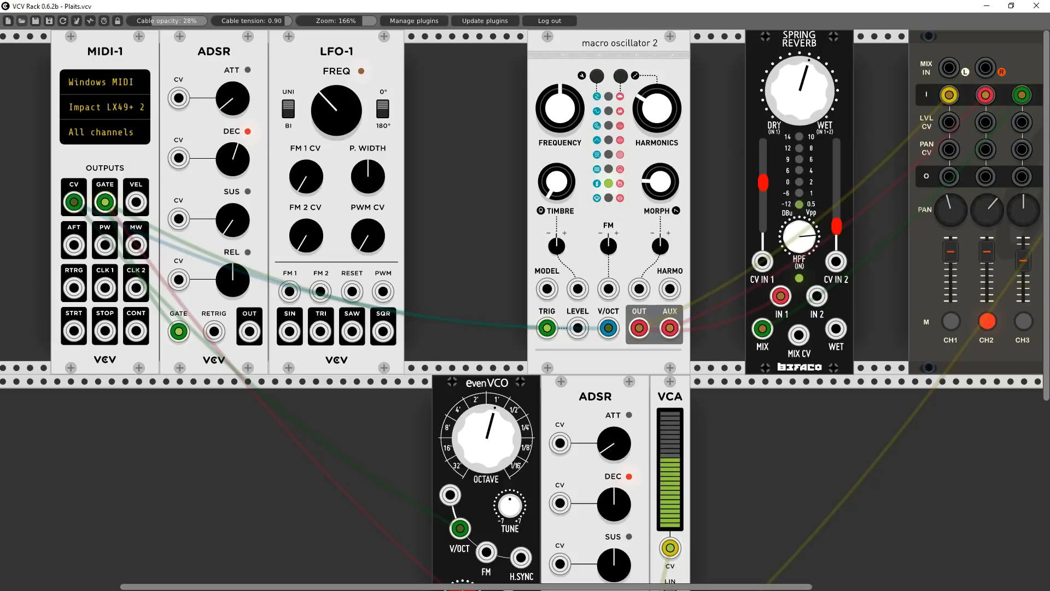
left_click_drag(656, 100, 656, 96)
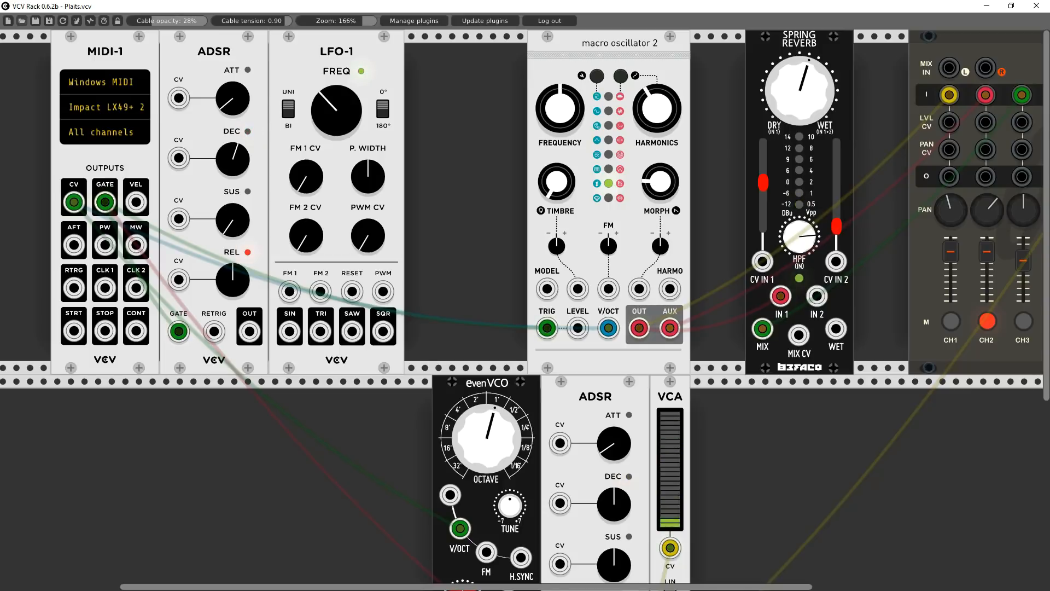
left_click_drag(657, 107, 656, 95)
left_click_drag(656, 95, 656, 92)
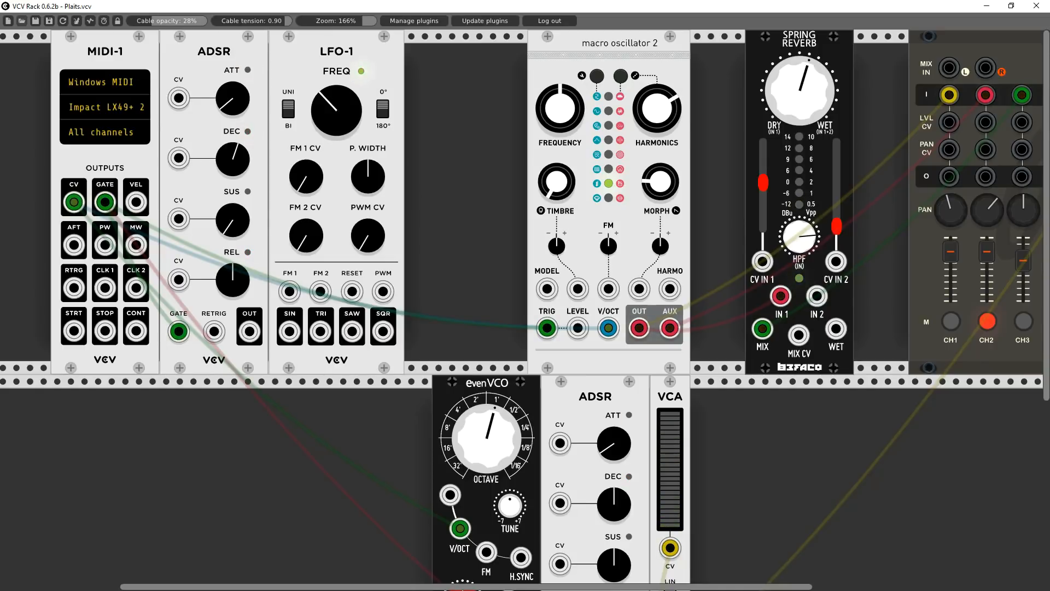
- Drop HARMONICS to minimum and raise it to about 5 o'clock to audition the remaining chord types
left_click_drag(657, 109, 657, 279)
left_click_drag(658, 109, 657, 59)
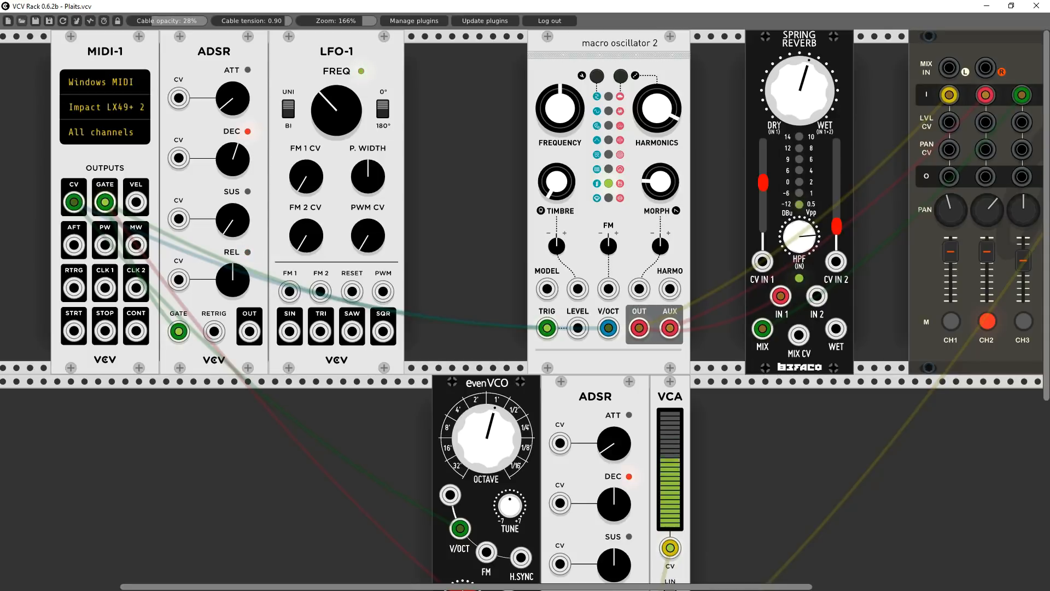
left_click_drag(657, 59, 657, 55)
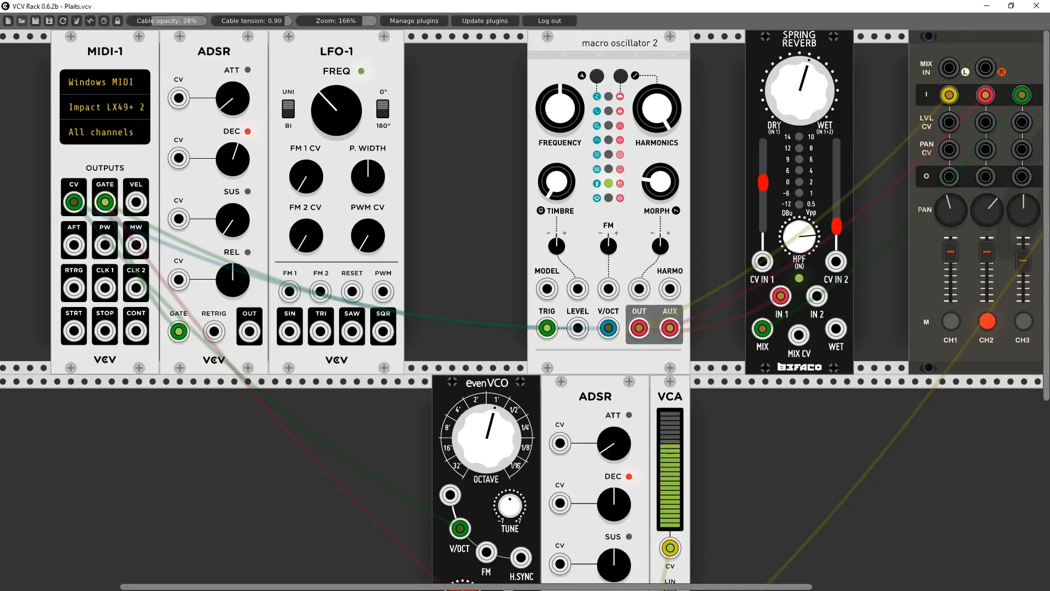
- Raise TIMBRE to about 11 o'clock and MORPH to about 1 o'clock on the Chords model
left_click_drag(669, 187, 669, 166)
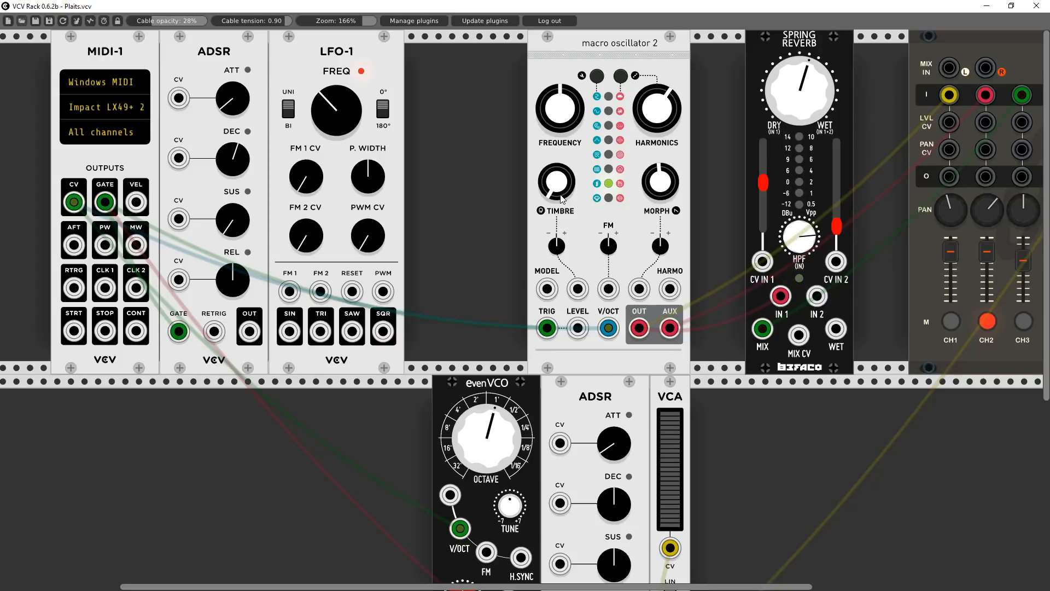
left_click_drag(559, 192, 559, 141)
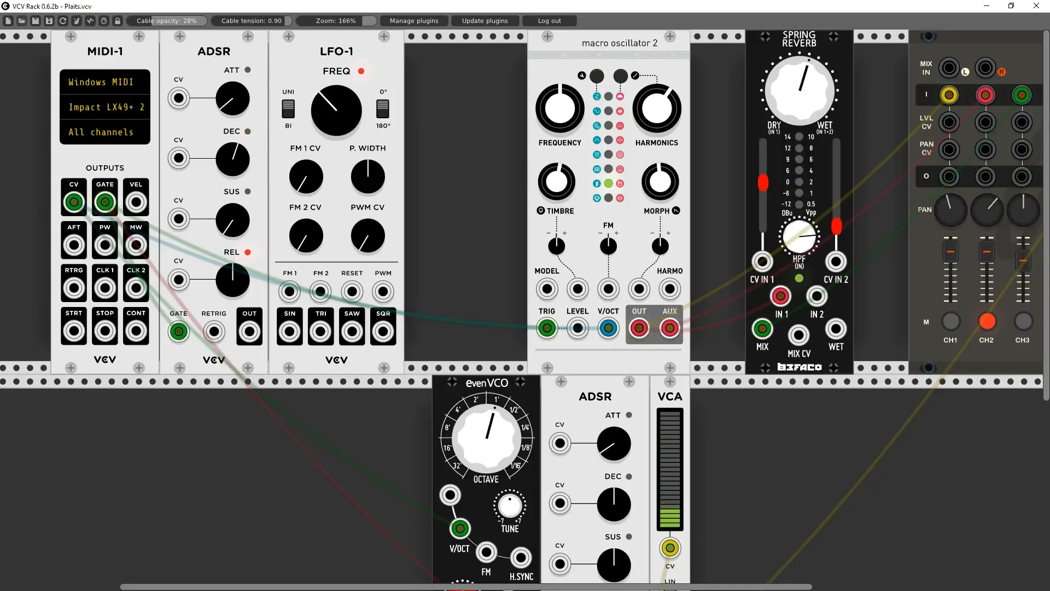
left_click_drag(557, 182, 557, 141)
left_click_drag(661, 182, 660, 156)
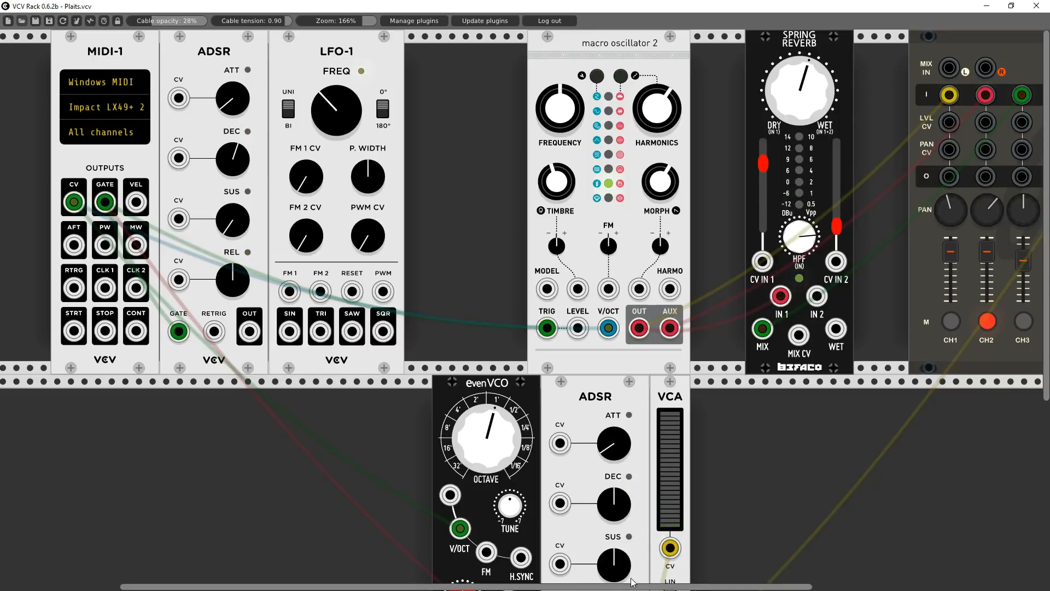
- Raise the Mixer's CH3 level fader slightly and return to the oscillator part of the rack
left_click_drag(633, 581, 816, 584)
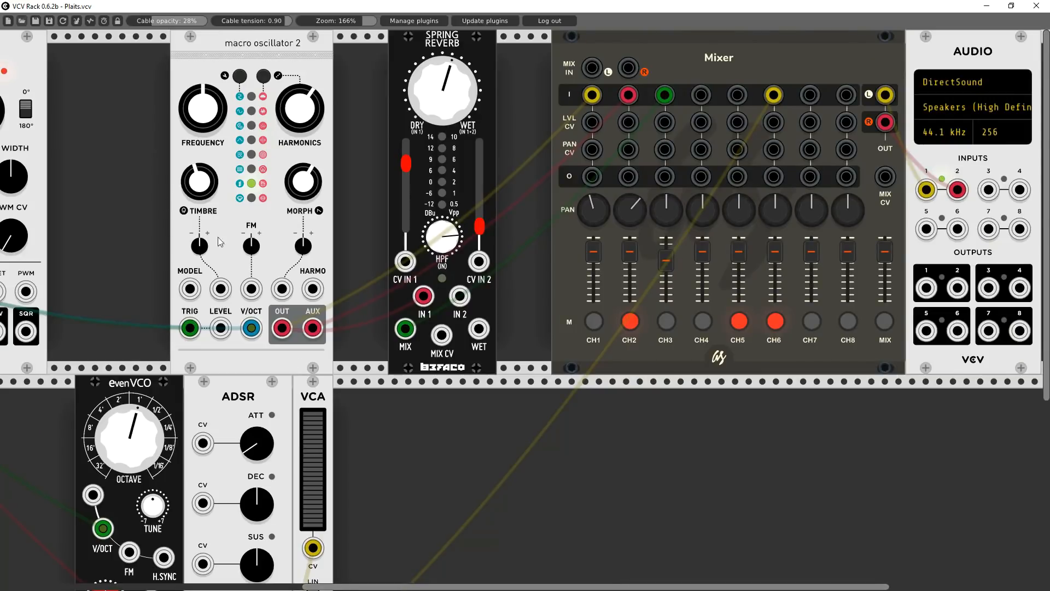
left_click_drag(671, 265, 672, 256)
left_click_drag(445, 589, 265, 588)
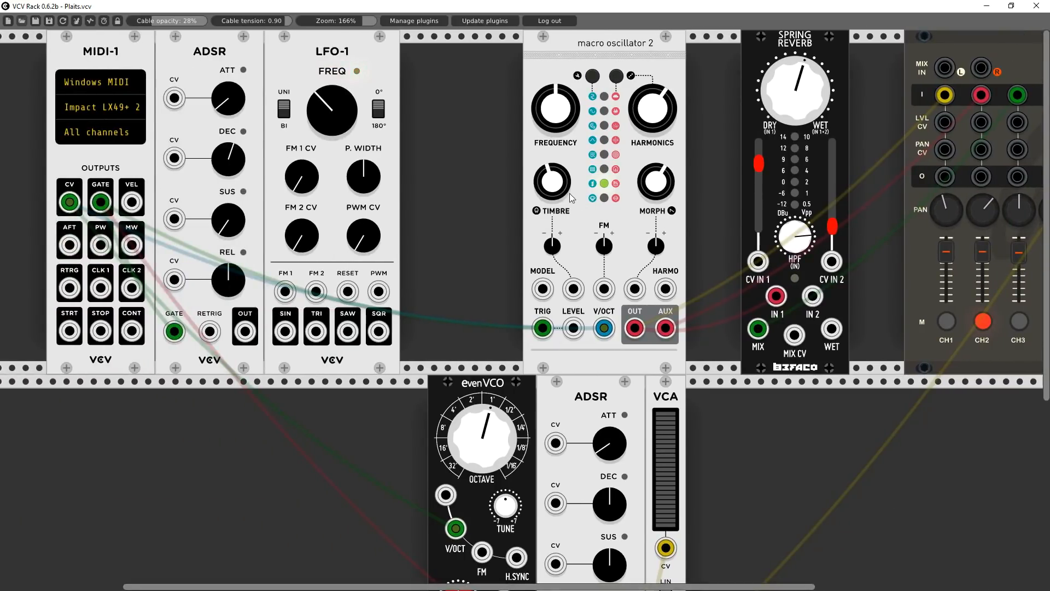
- Lower TIMBRE to about 10 o'clock, modulate it from LFO-1's TRI output and lower the LFO's FREQ to about 10 o'clock
left_click_drag(569, 192, 569, 203)
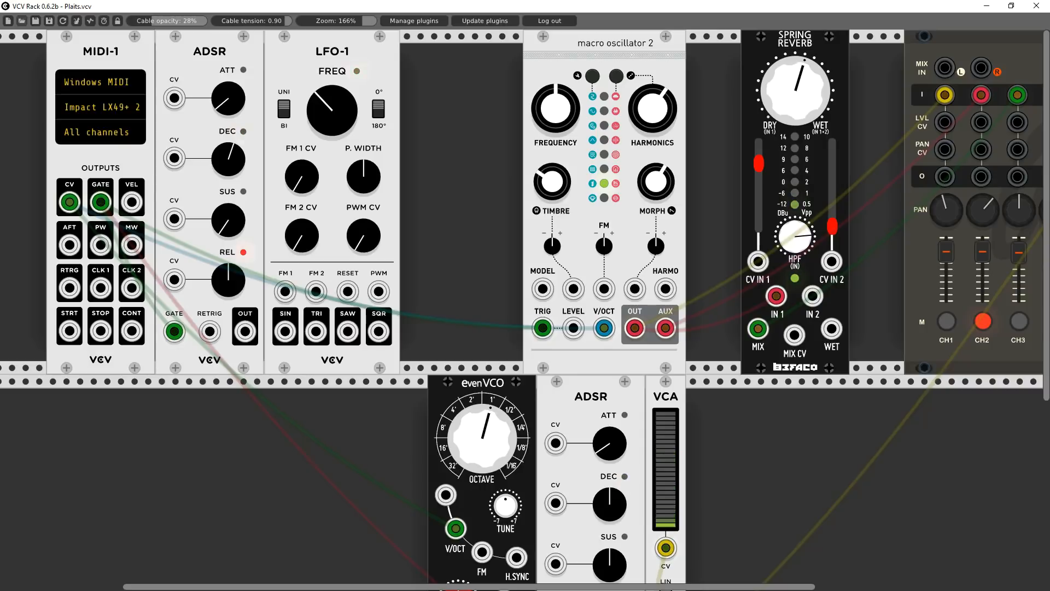
left_click_drag(569, 204, 316, 331)
left_click_drag(335, 102, 335, 123)
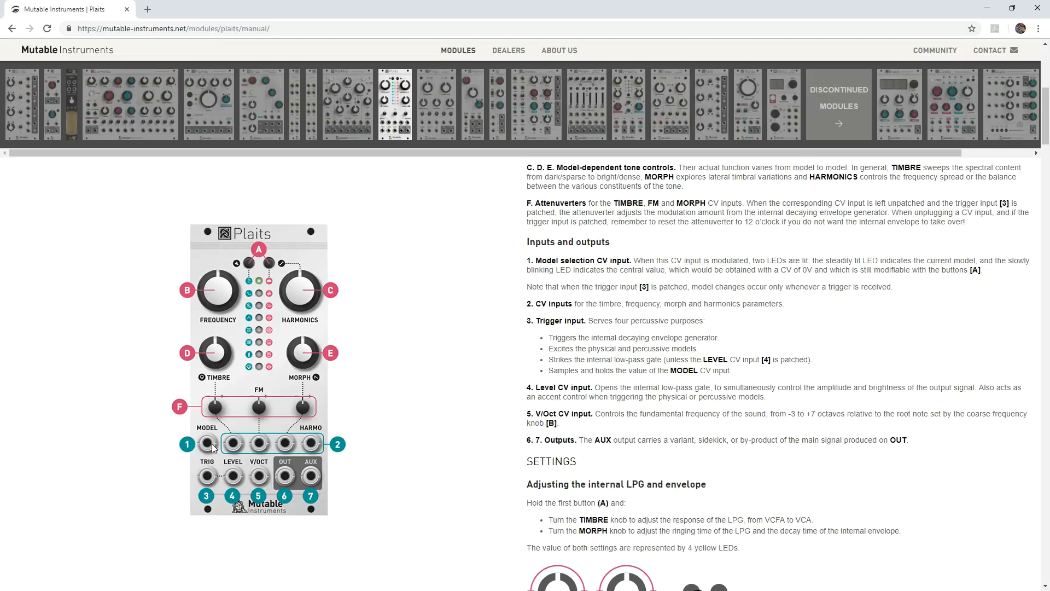
- Check the manual's Model selection CV input description and switch back to VCV Rack
key("alt+Tab")
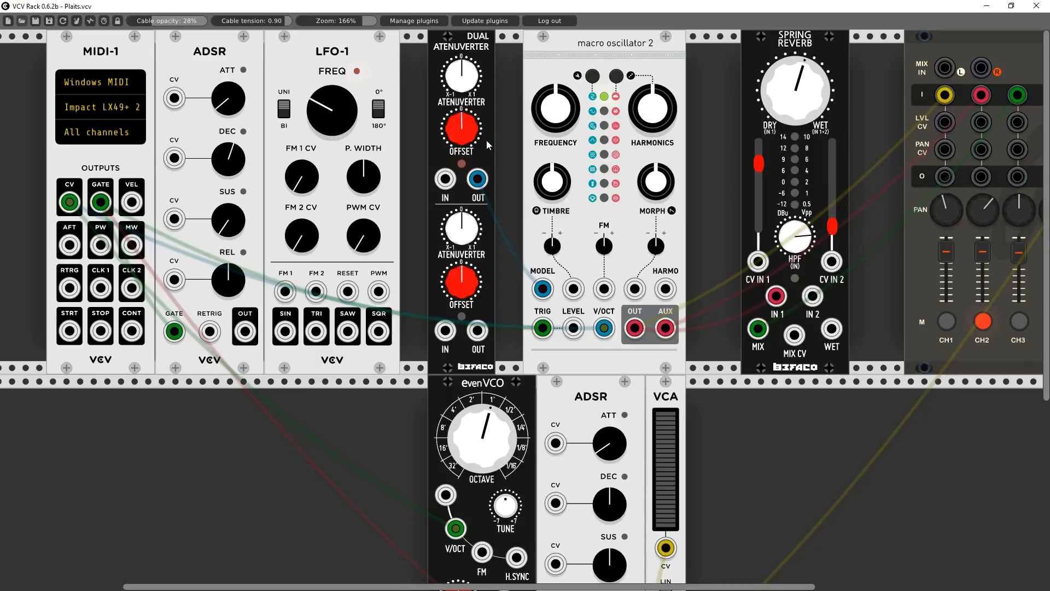
- Modulate the MODEL input from LFO-1's TRI output instead of the attenuverter's OFFSET, and unplug the gate cable from TRIG
left_click_drag(466, 130, 466, 123)
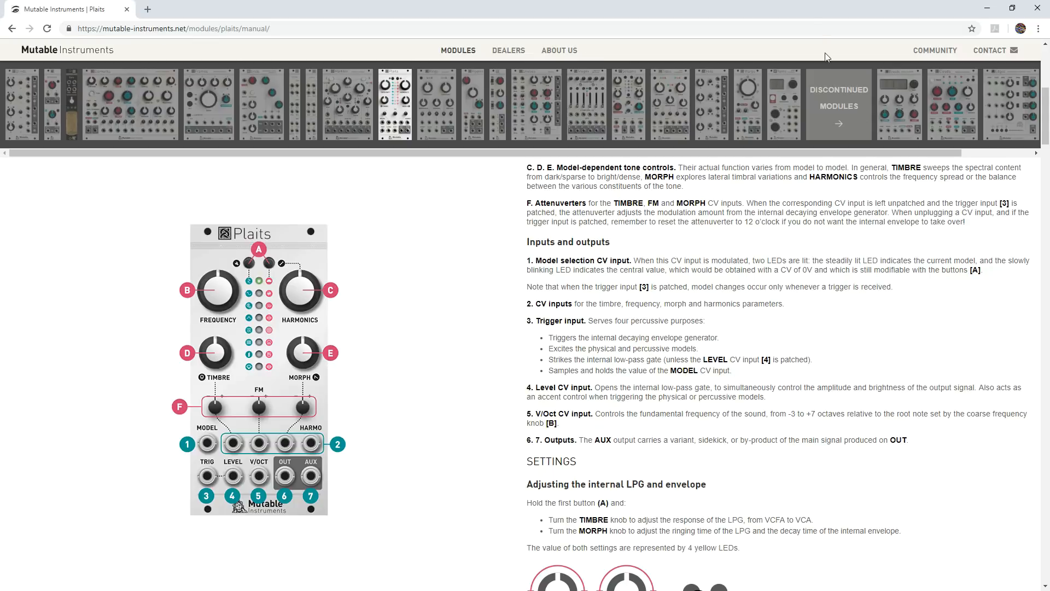
left_click_drag(799, 9, 1049, 31)
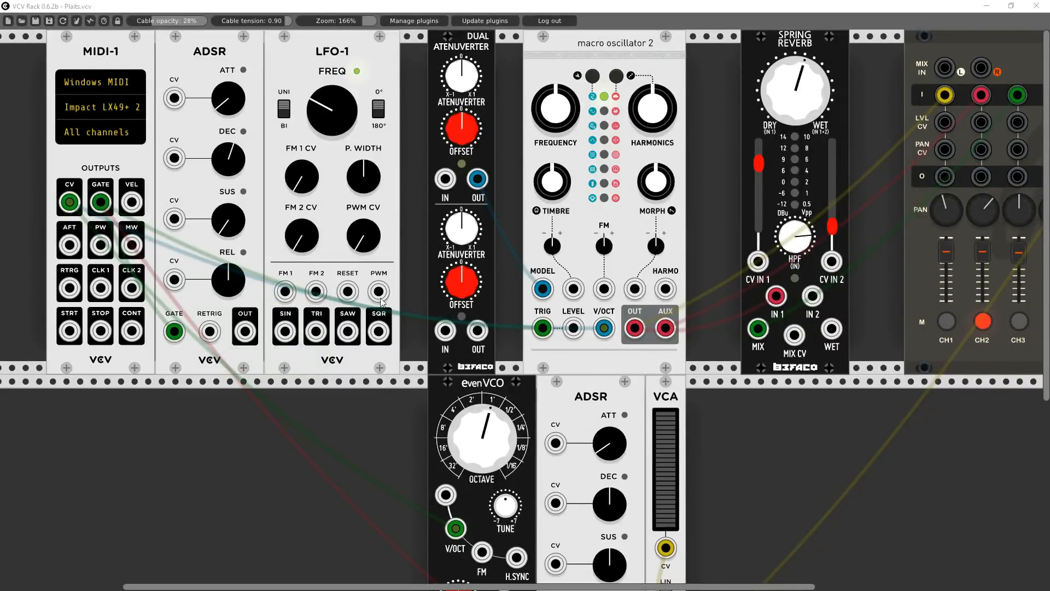
left_click_drag(543, 288, 324, 337)
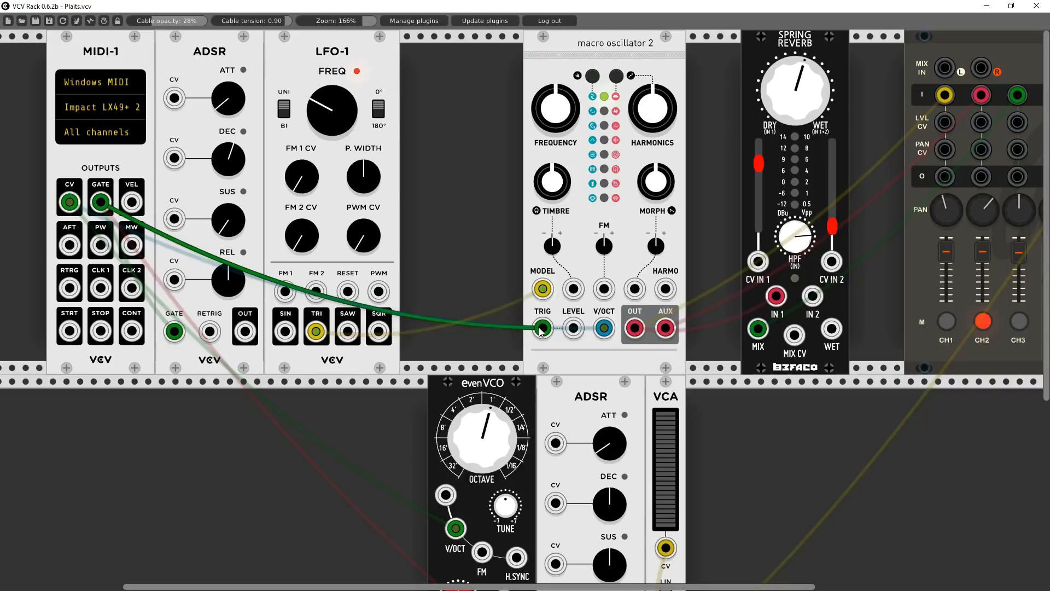
left_click_drag(540, 328, 500, 300)
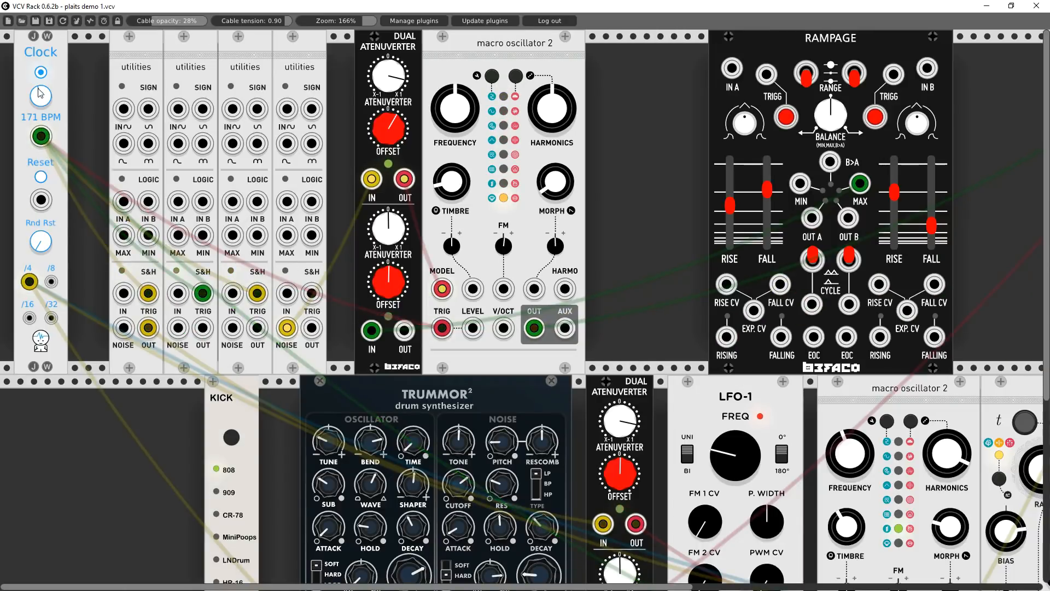
- Feed the upper attenuverter from the fourth utilities' clocked S&H, with its ATENUVERTER at about 3 o'clock and OFFSET at about 11 o'clock
left_click_drag(41, 137, 147, 293)
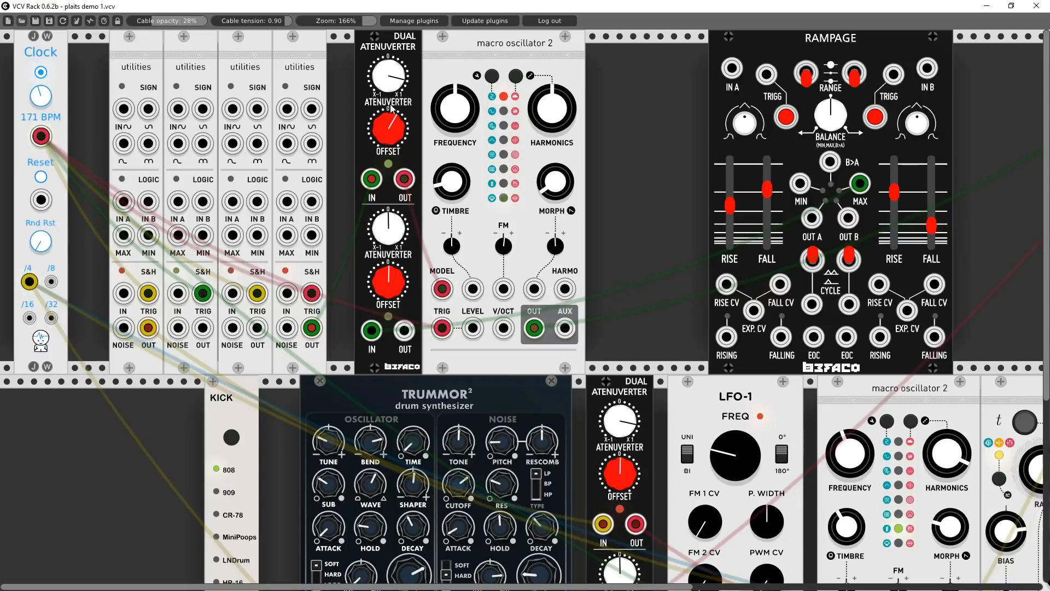
left_click_drag(391, 80, 389, 167)
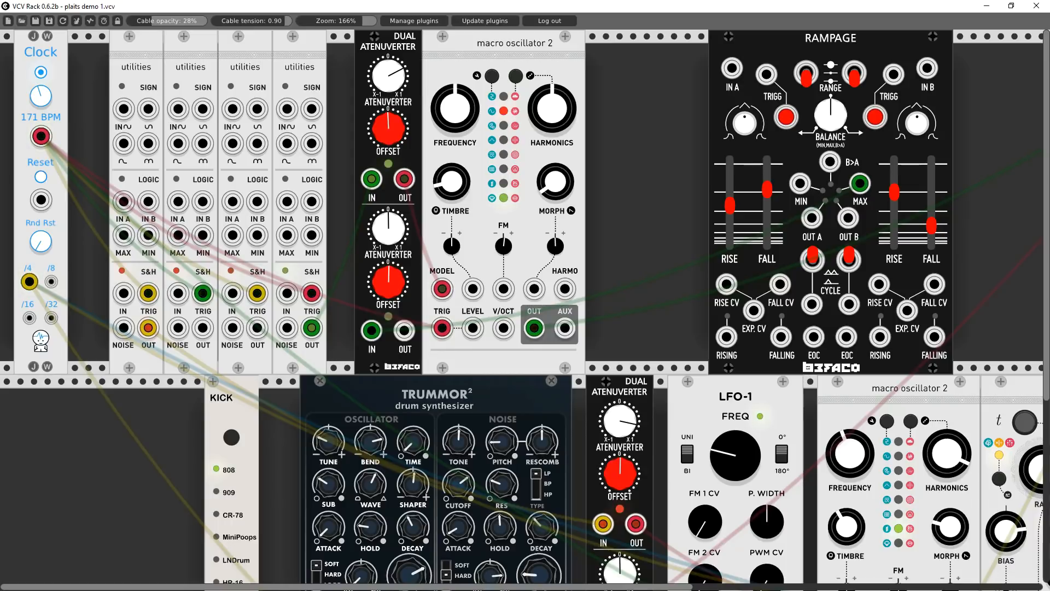
mouse_move(387, 85)
left_mouse_down()
mouse_move(387, 111)
mouse_move(389, 92)
left_mouse_up()
left_click_drag(388, 128, 388, 152)
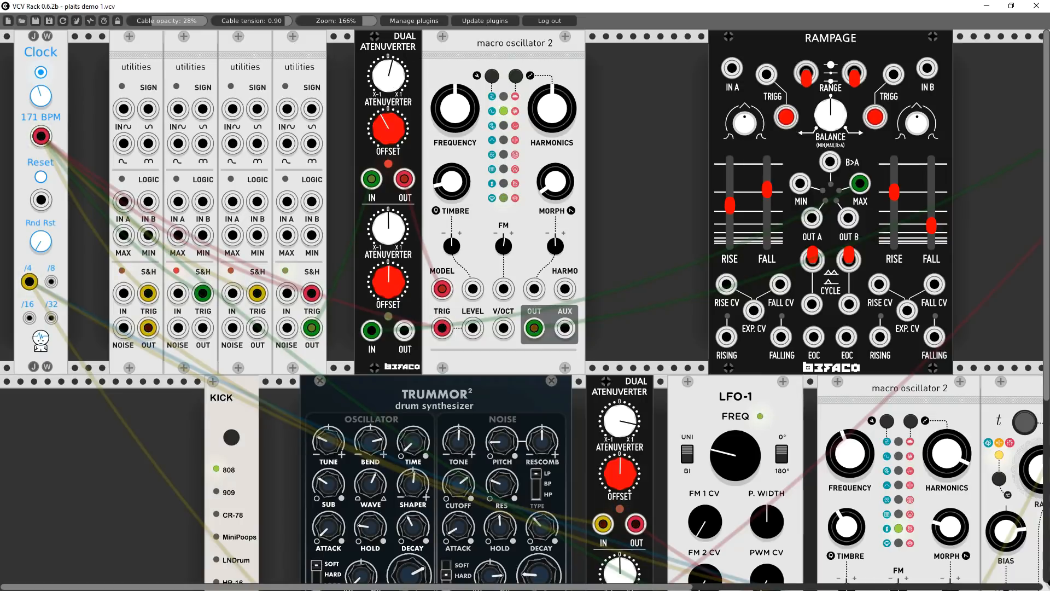
left_click_drag(389, 76, 389, 67)
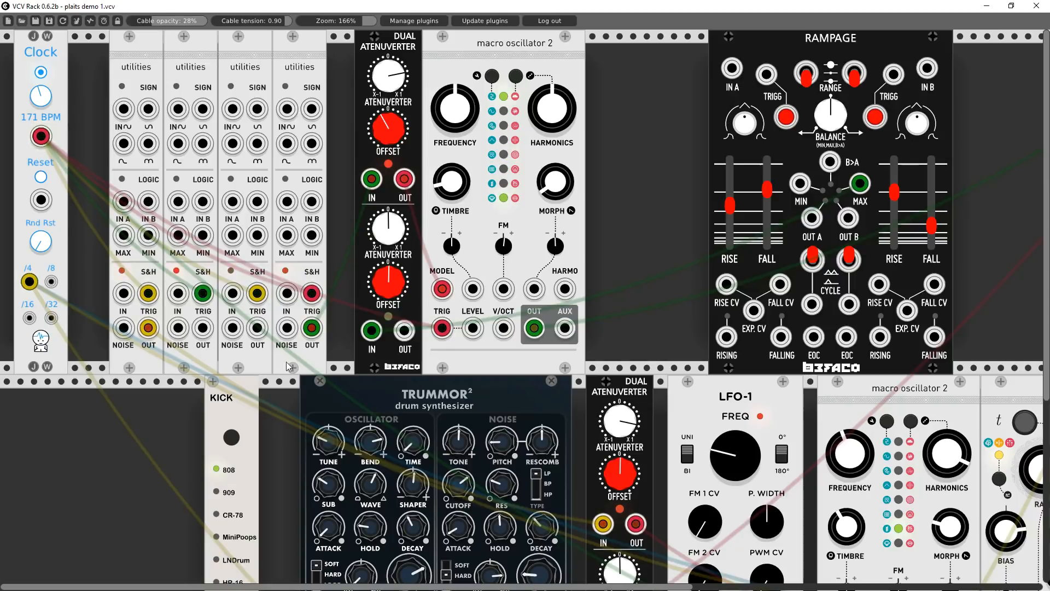
- Patch the second S&H output to TIMBRE CV and the third to MORPH CV, with both oscillator attenuverters at about 2 o'clock
left_click_drag(202, 327, 473, 289)
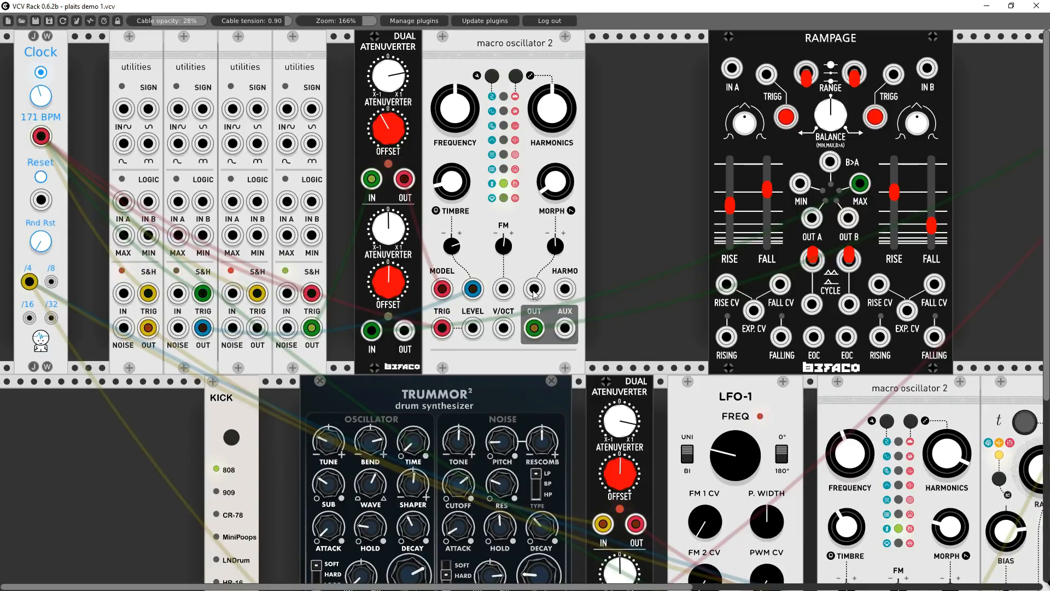
left_click_drag(534, 290, 258, 329)
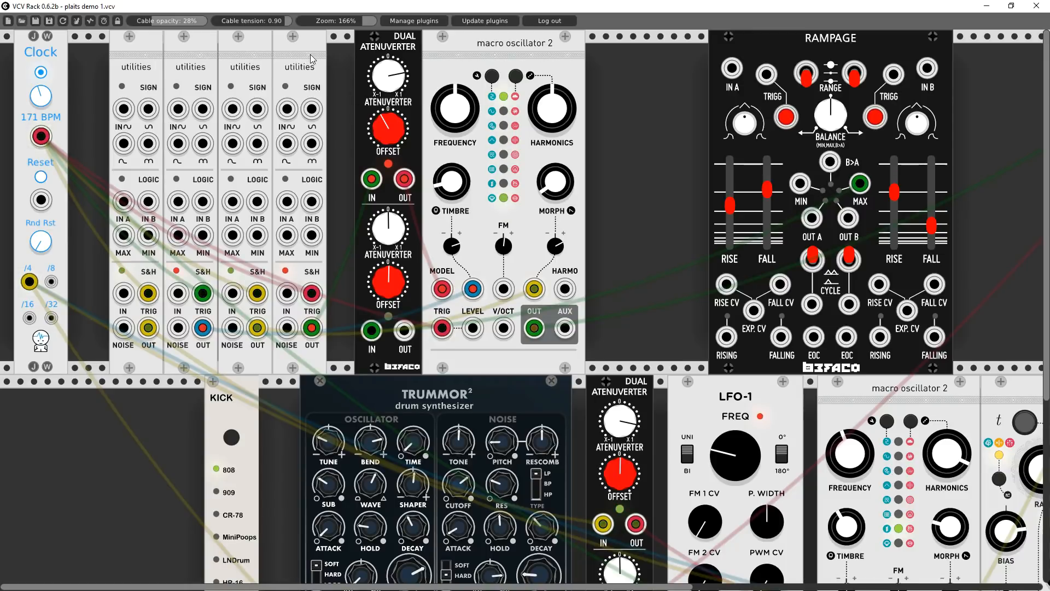
- Shift all four utilities modules along the rack so they sit directly against the Dual Atenuverter
left_click_drag(311, 54, 336, 50)
left_click_drag(256, 54, 284, 54)
left_click_drag(199, 54, 228, 54)
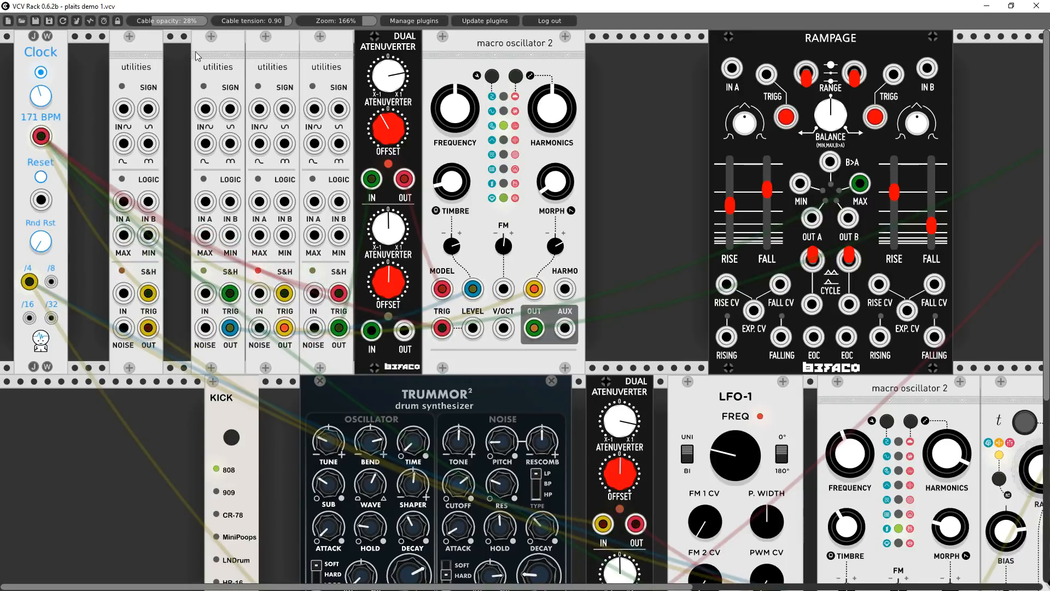
left_click_drag(154, 54, 190, 51)
- Disconnect the first utilities' S&H output from the lower-row attenuverter and patch it to the upper oscillator's HARMO input
scroll(312, 486, "down", 3)
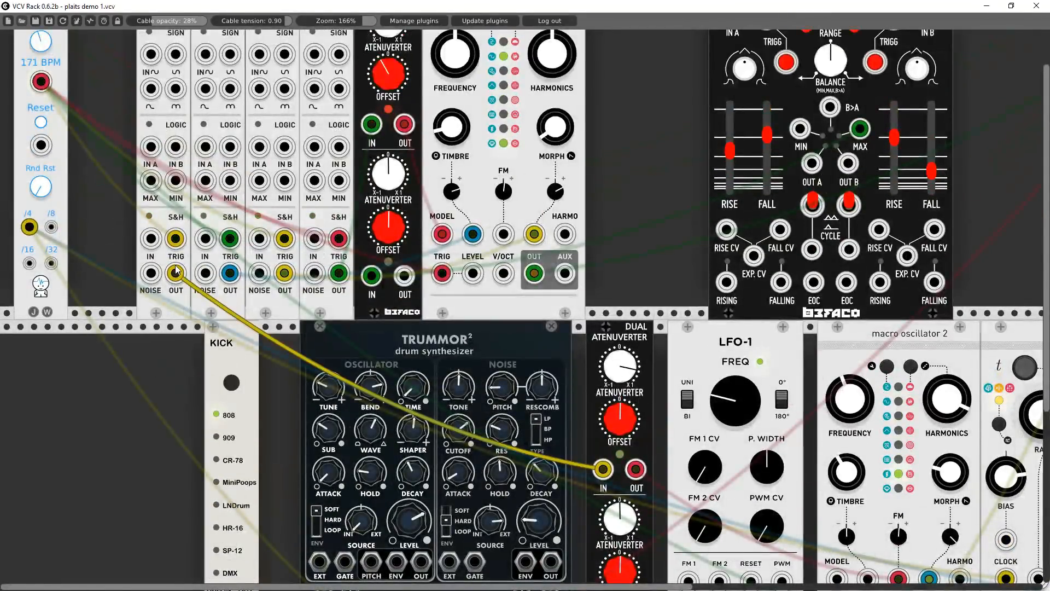
left_click_drag(174, 273, 187, 385)
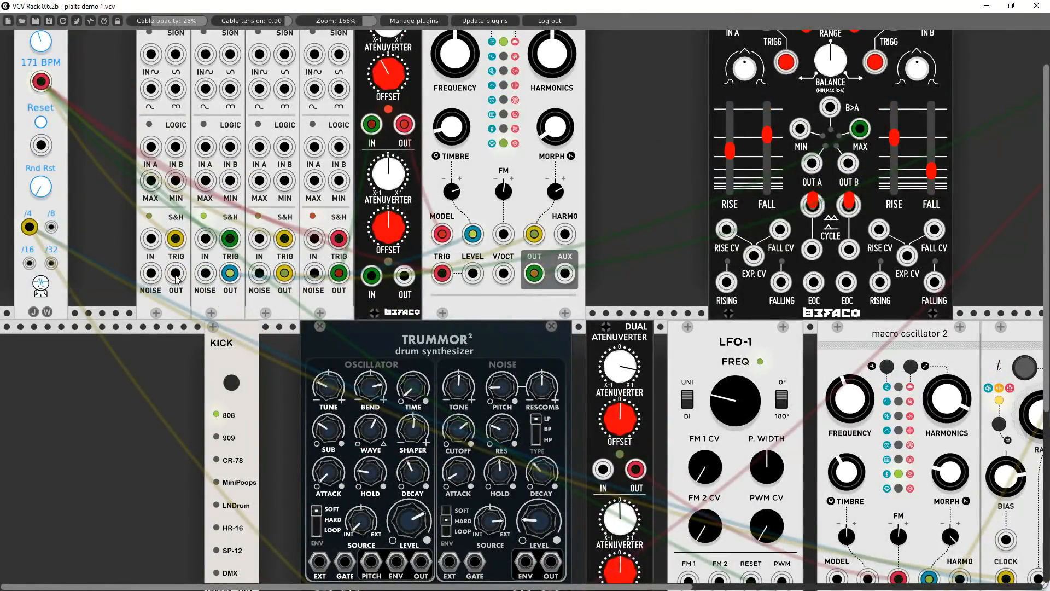
left_click_drag(176, 273, 567, 236)
scroll(627, 172, "up", 2)
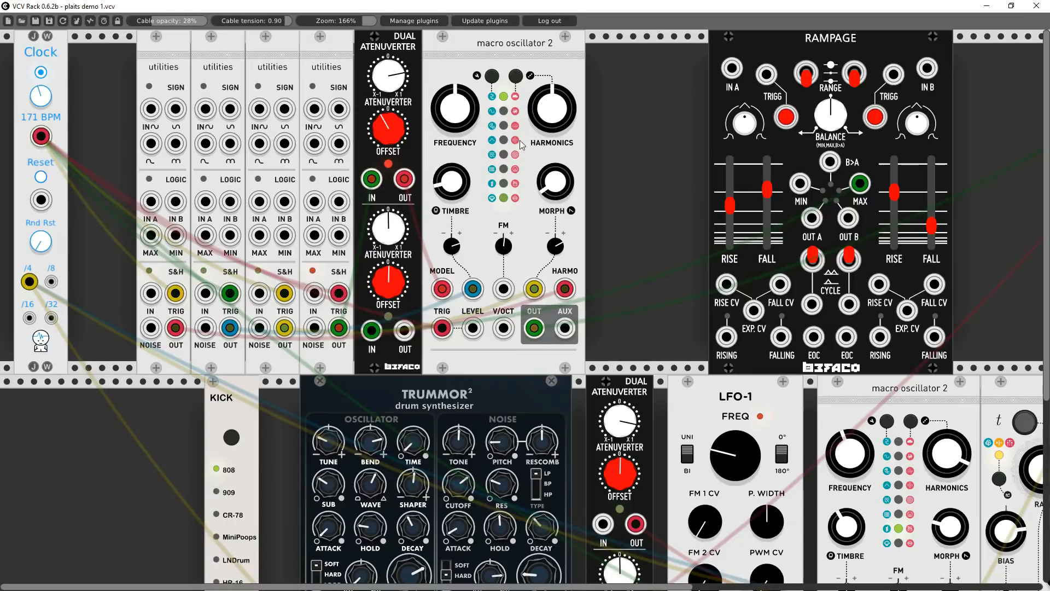
- Set the Clock tempo to 493 BPM and unmute the Mixer's CH2
mouse_move(56, 103)
left_mouse_down()
mouse_move(57, 77)
mouse_move(37, 94)
left_mouse_up()
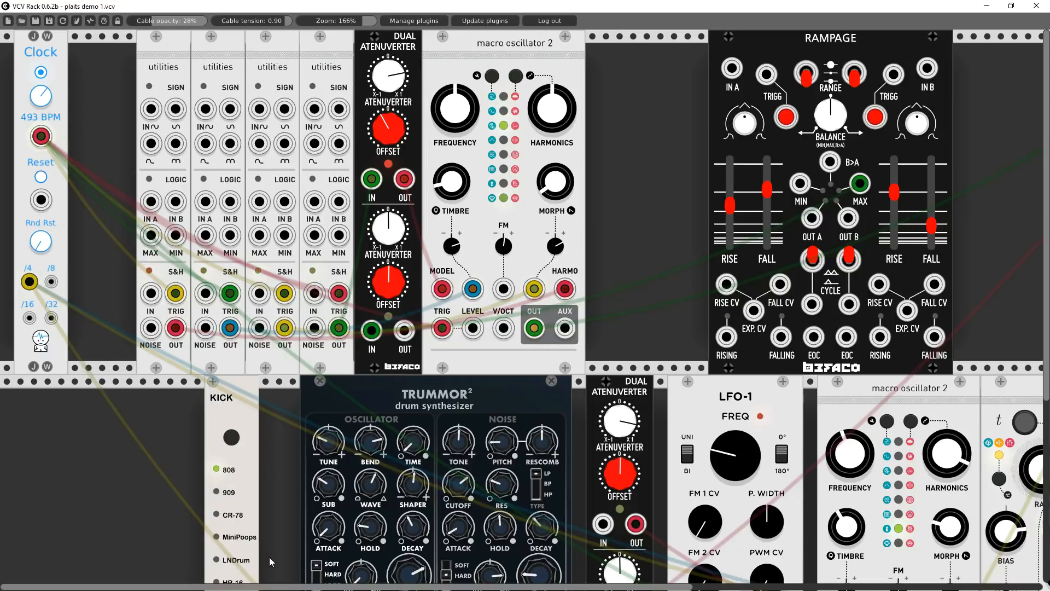
left_click_drag(405, 587, 801, 587)
left_click(771, 323)
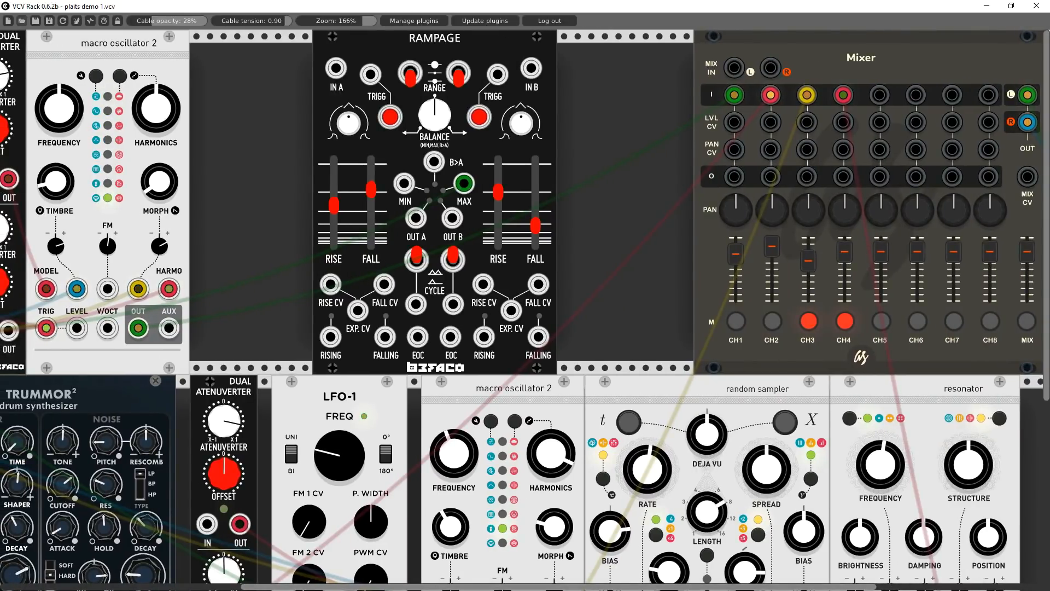
left_click_drag(492, 587, 129, 587)
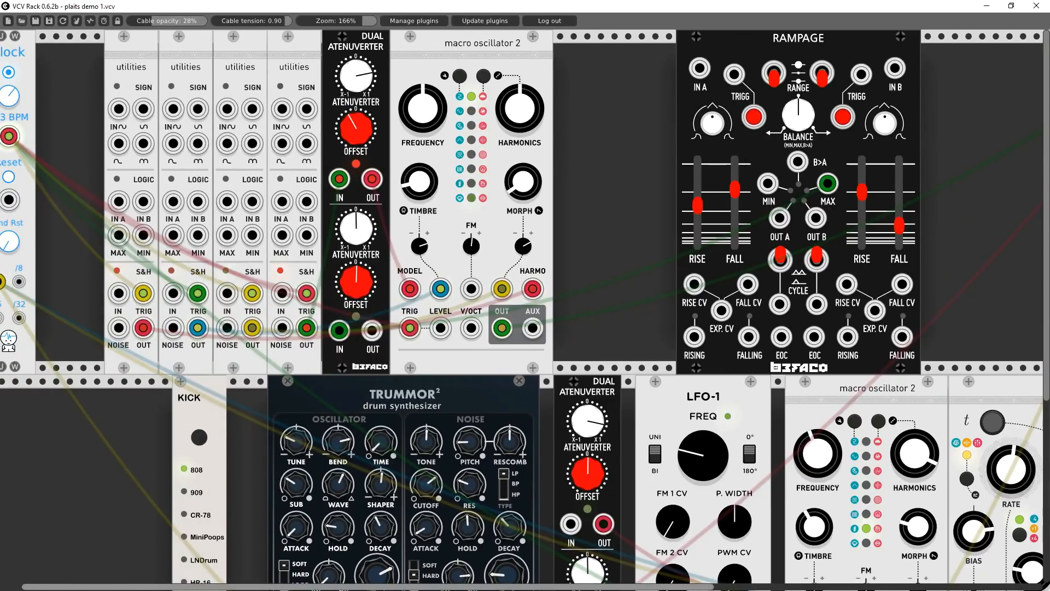
left_click_drag(414, 588, 403, 588)
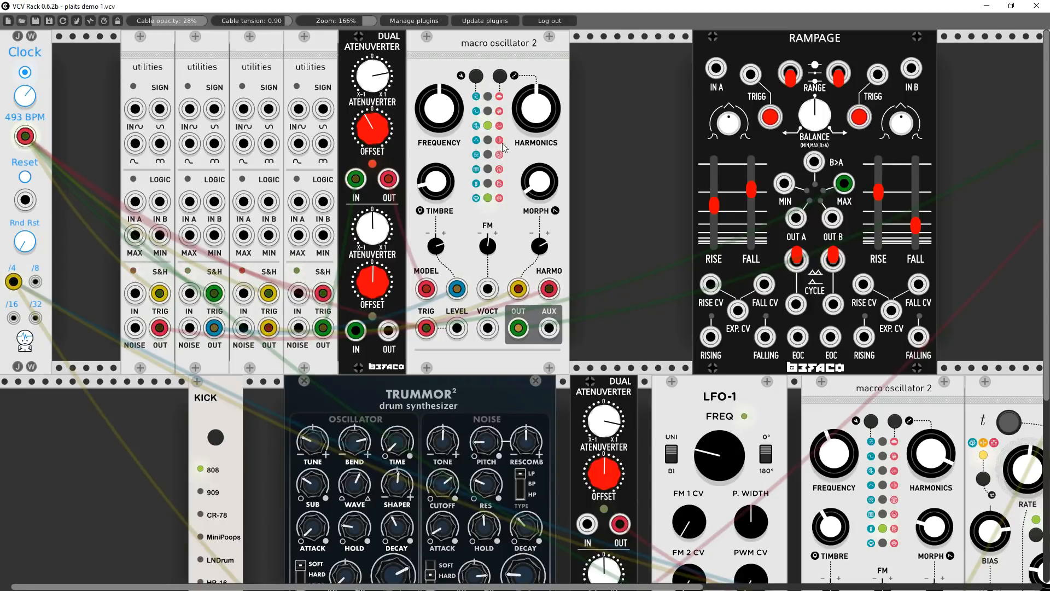
- Sweep the upper ATENUVERTER and OFFSET knobs feeding MODEL to vary the range of models the random voltage selects
left_click_drag(374, 130, 373, 46)
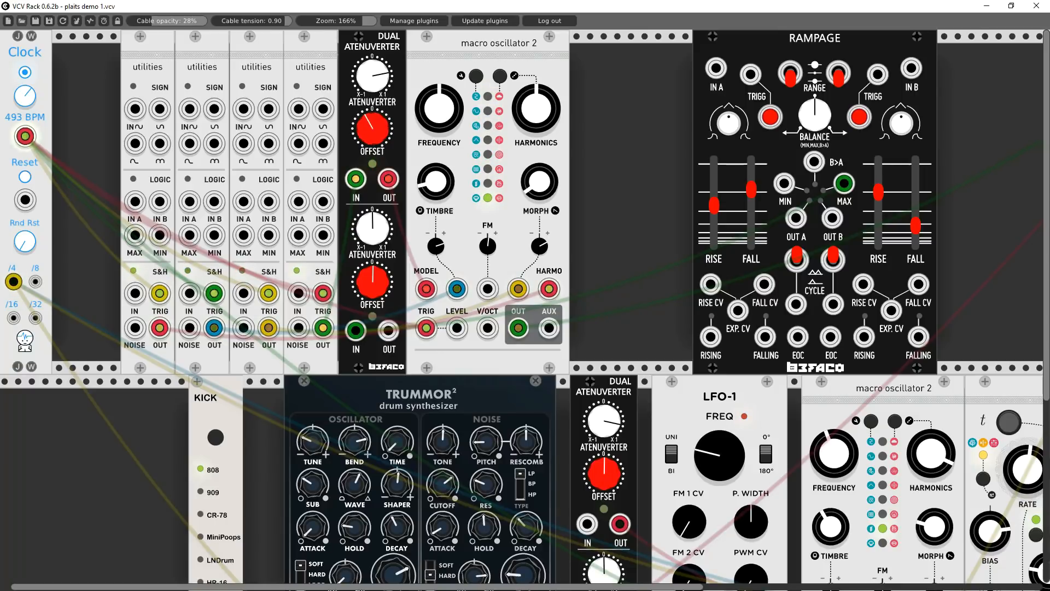
left_click_drag(373, 84, 373, 30)
left_click_drag(373, 77, 373, 46)
left_click_drag(373, 129, 372, 99)
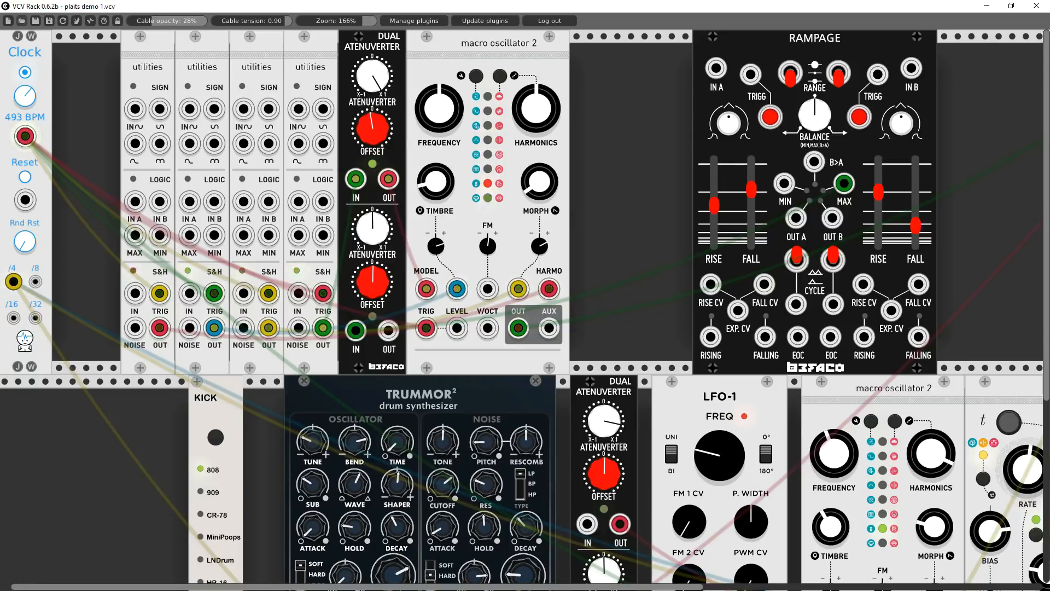
left_click_drag(377, 77, 378, 68)
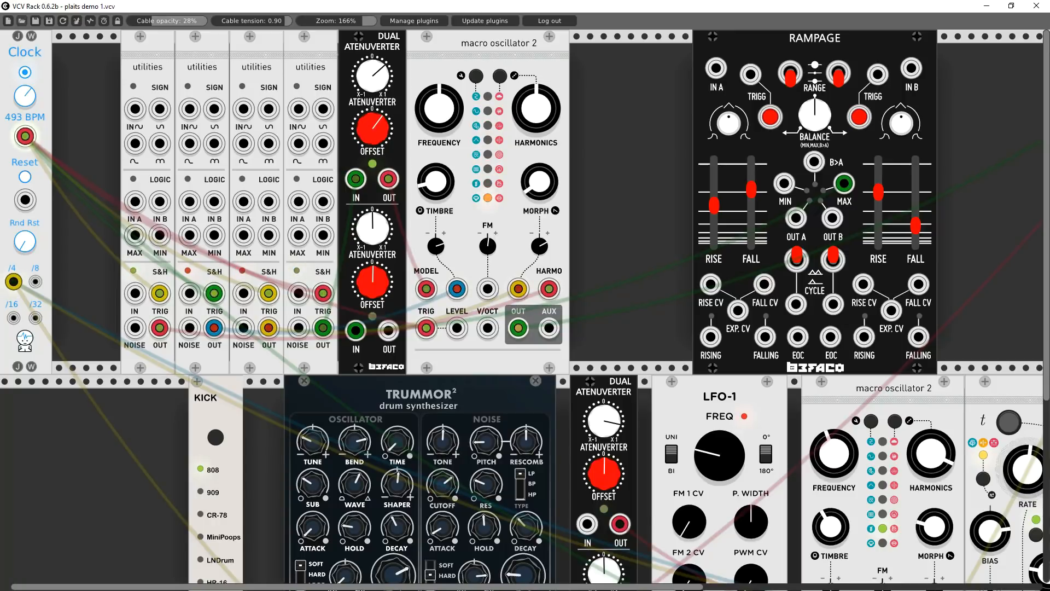
left_click_drag(373, 128, 373, 207)
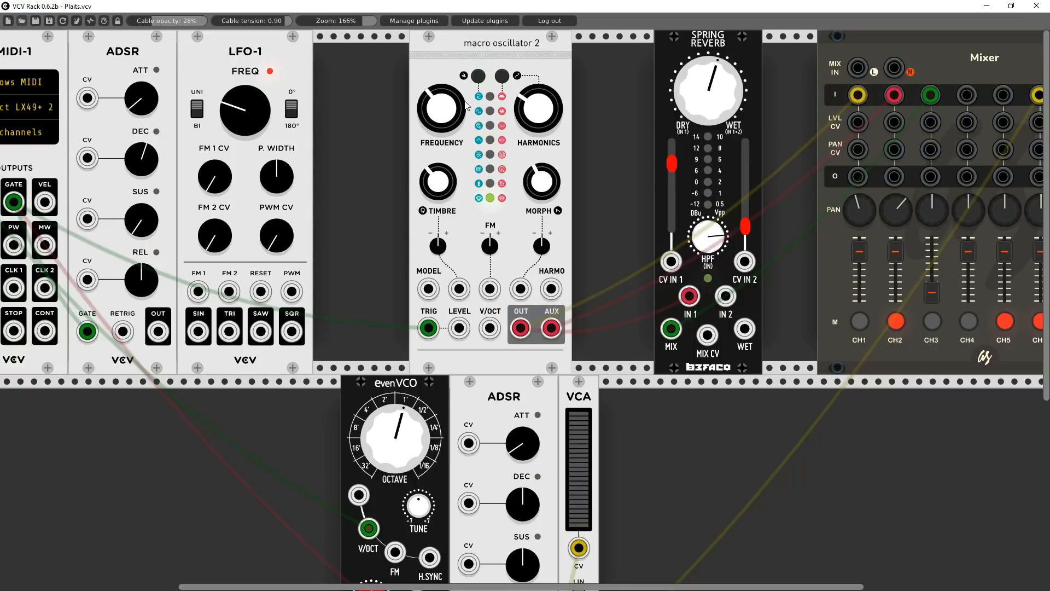
- Set FREQUENCY to about 11 o'clock and TIMBRE to about 12 o'clock, and sweep MORPH between about 1 and 3 o'clock
left_click_drag(443, 108, 444, 117)
left_click_drag(437, 182, 438, 235)
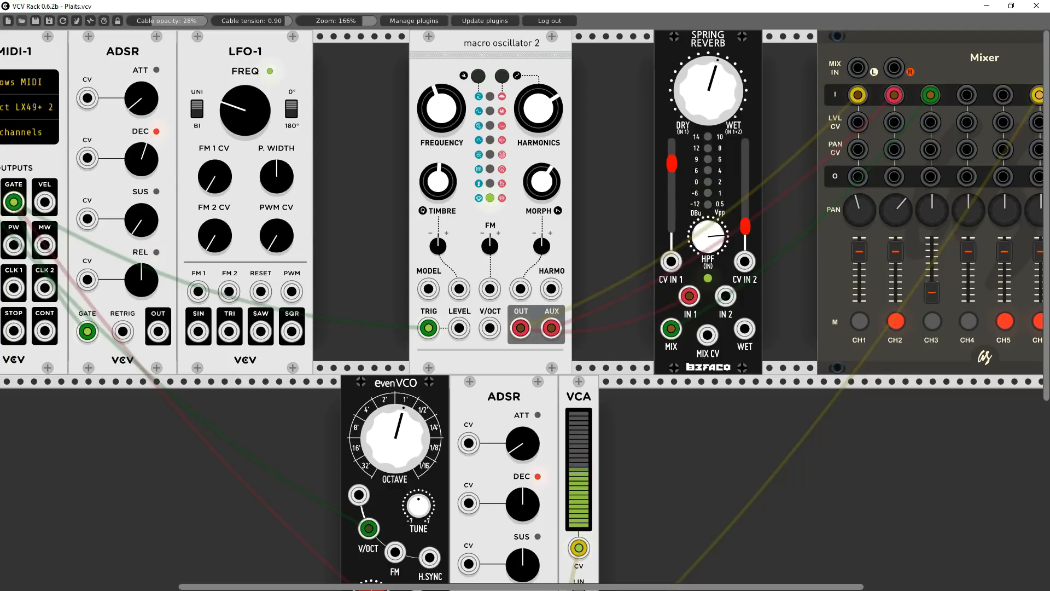
left_click_drag(542, 182, 542, 143)
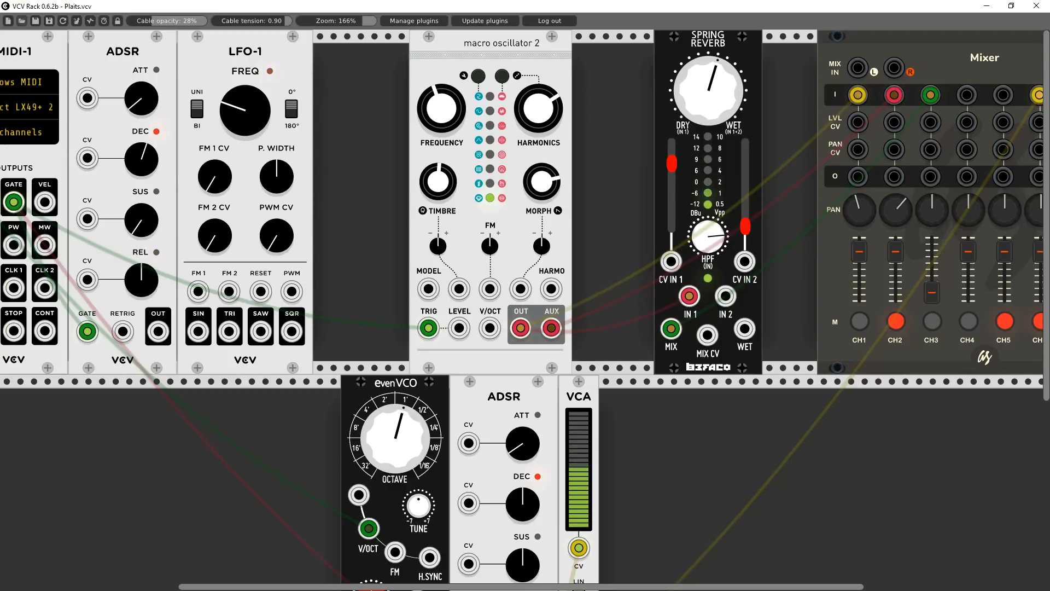
left_click_drag(542, 181, 541, 320)
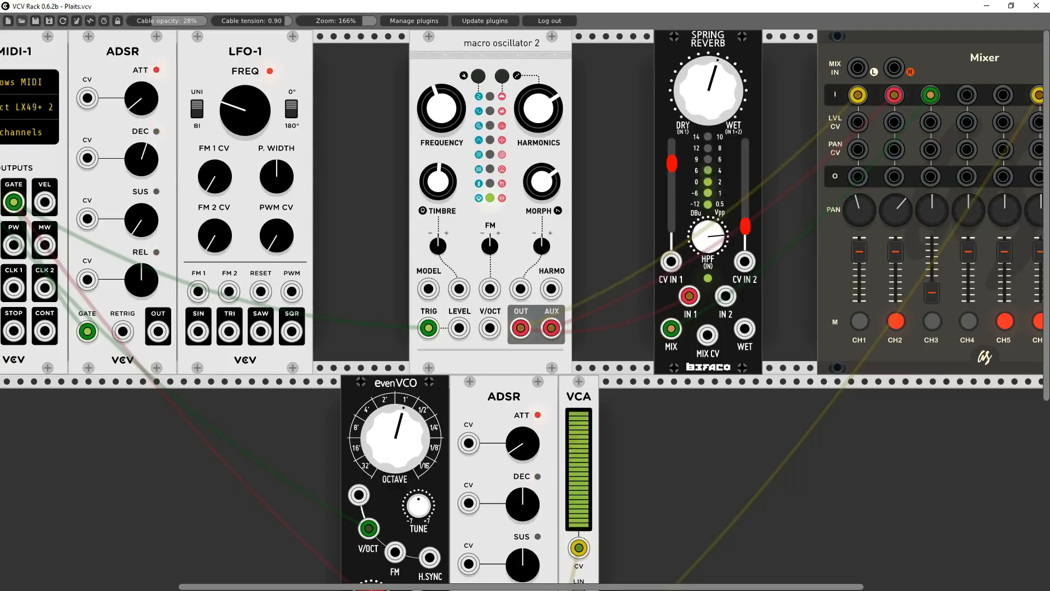
- Raise HARMONICS in stages to its maximum while sweeping MORPH between high and low settings
left_click_drag(539, 108, 539, 101)
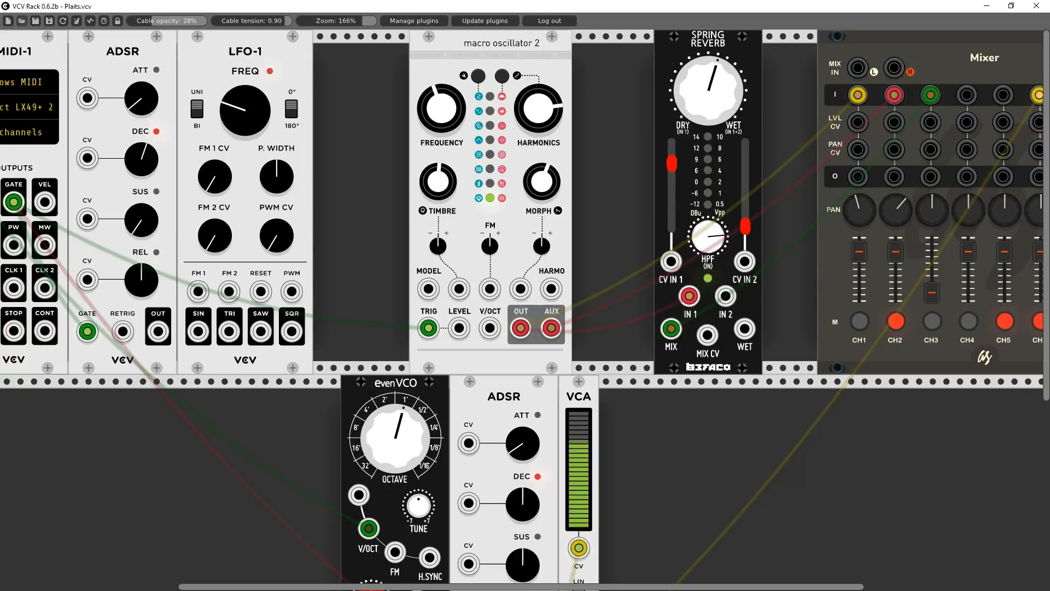
left_click_drag(542, 181, 542, 211)
left_click_drag(537, 128, 537, 109)
left_click_drag(538, 177, 529, 133)
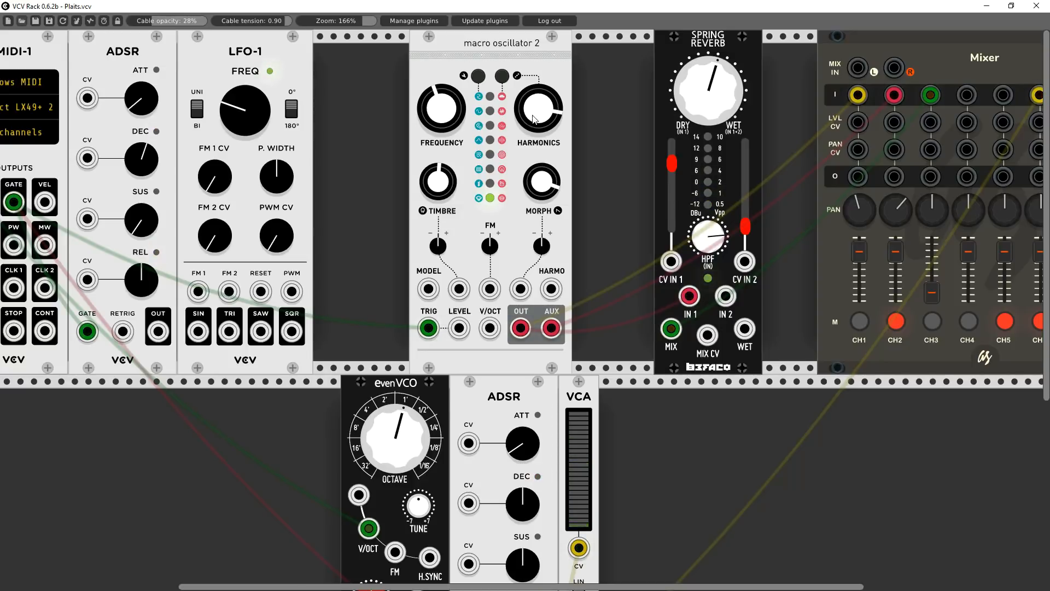
left_click_drag(539, 109, 539, 102)
left_click_drag(542, 186, 542, 492)
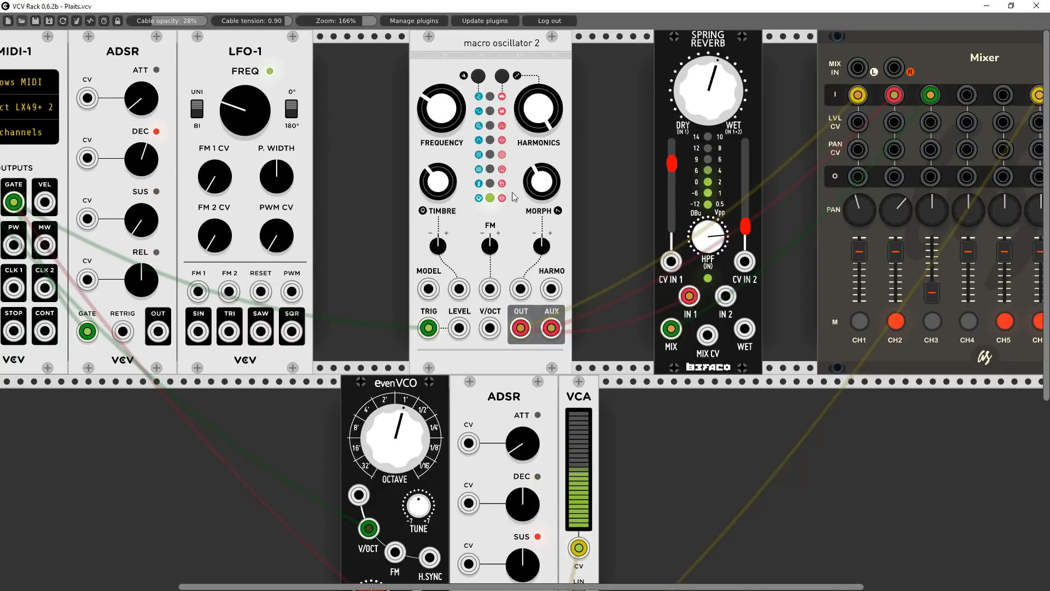
- Adjust MORPH to about 10 o'clock and FREQUENCY to about 11 o'clock, and patch MIDI-1's CV output to V/OCT
left_click_drag(540, 183, 540, 221)
left_click_drag(442, 109, 442, 64)
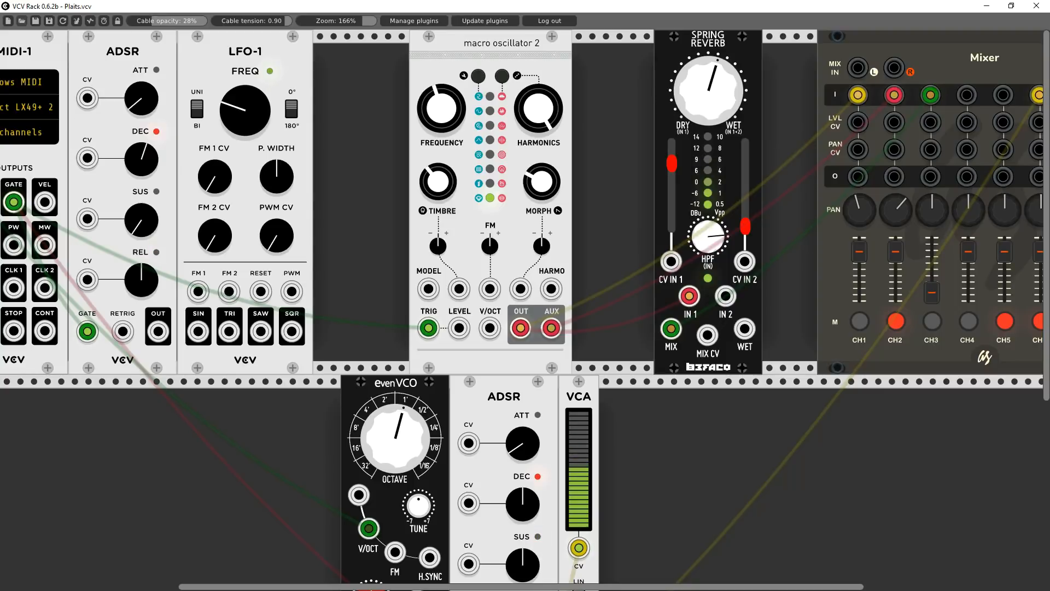
left_click_drag(490, 328, 140, 203)
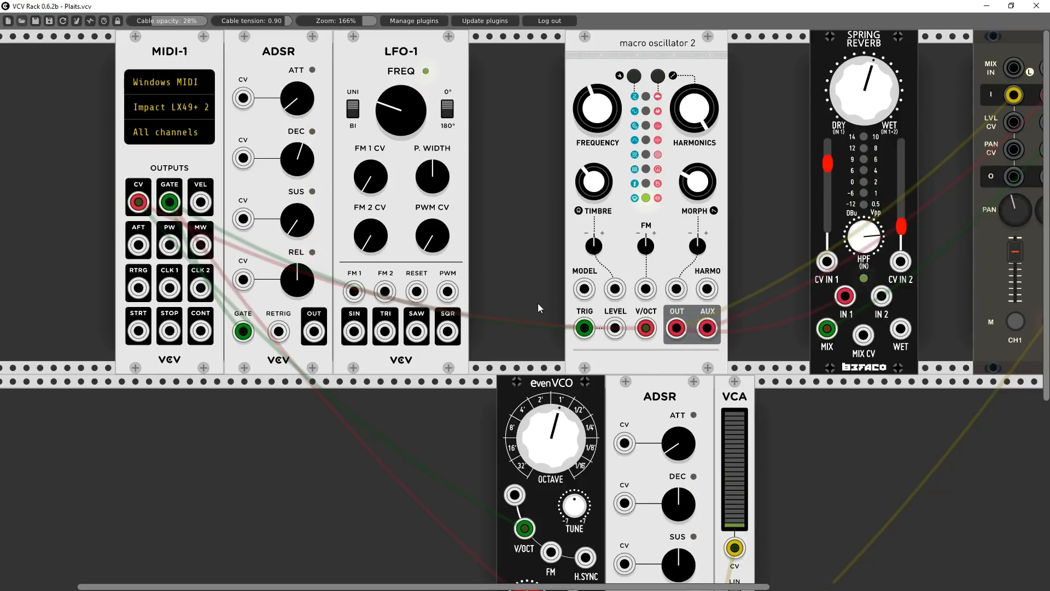